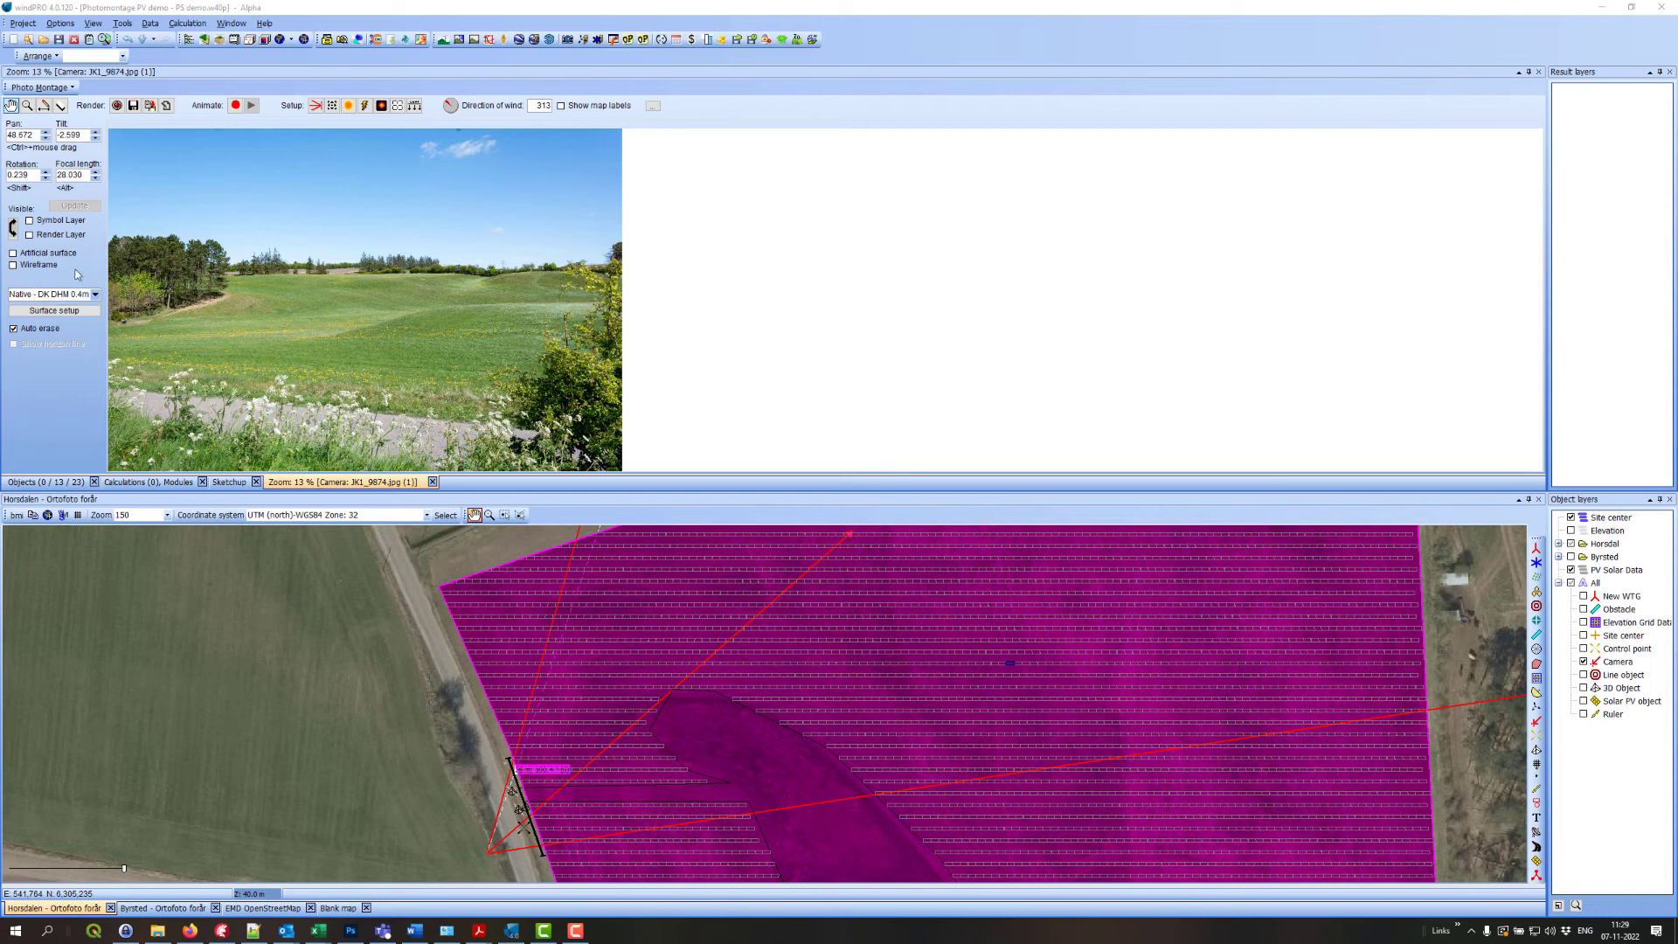
Step: Toggle the Render Layer to compare the photo with and without the rendered solar park
left_click(30, 235)
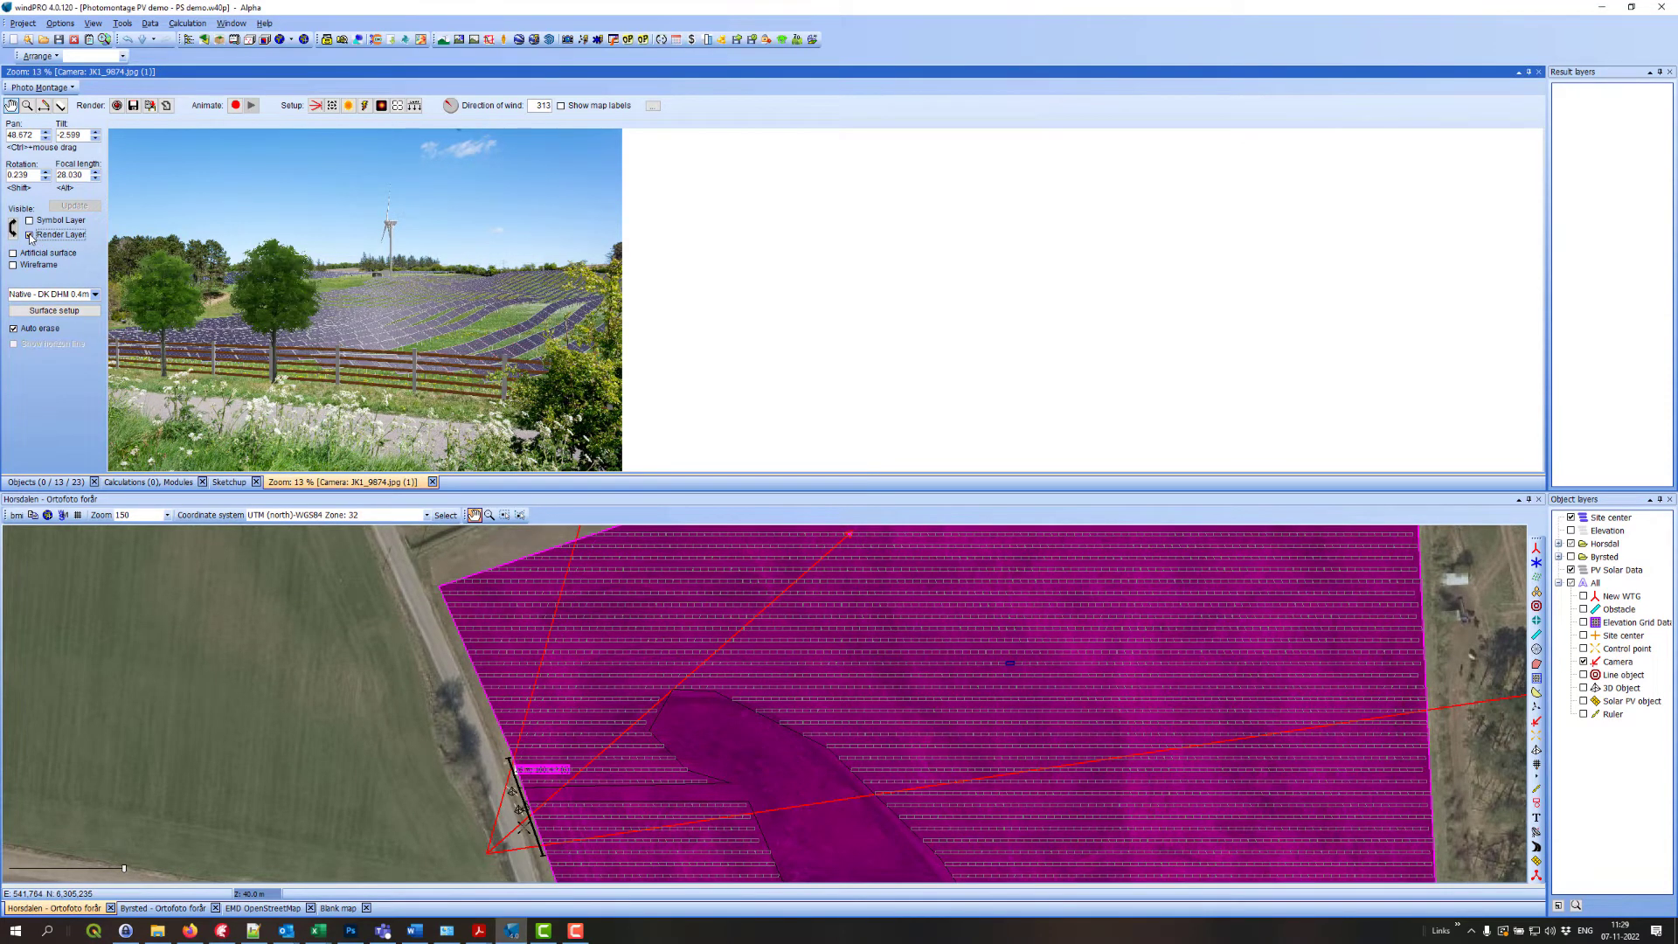
left_click(29, 235)
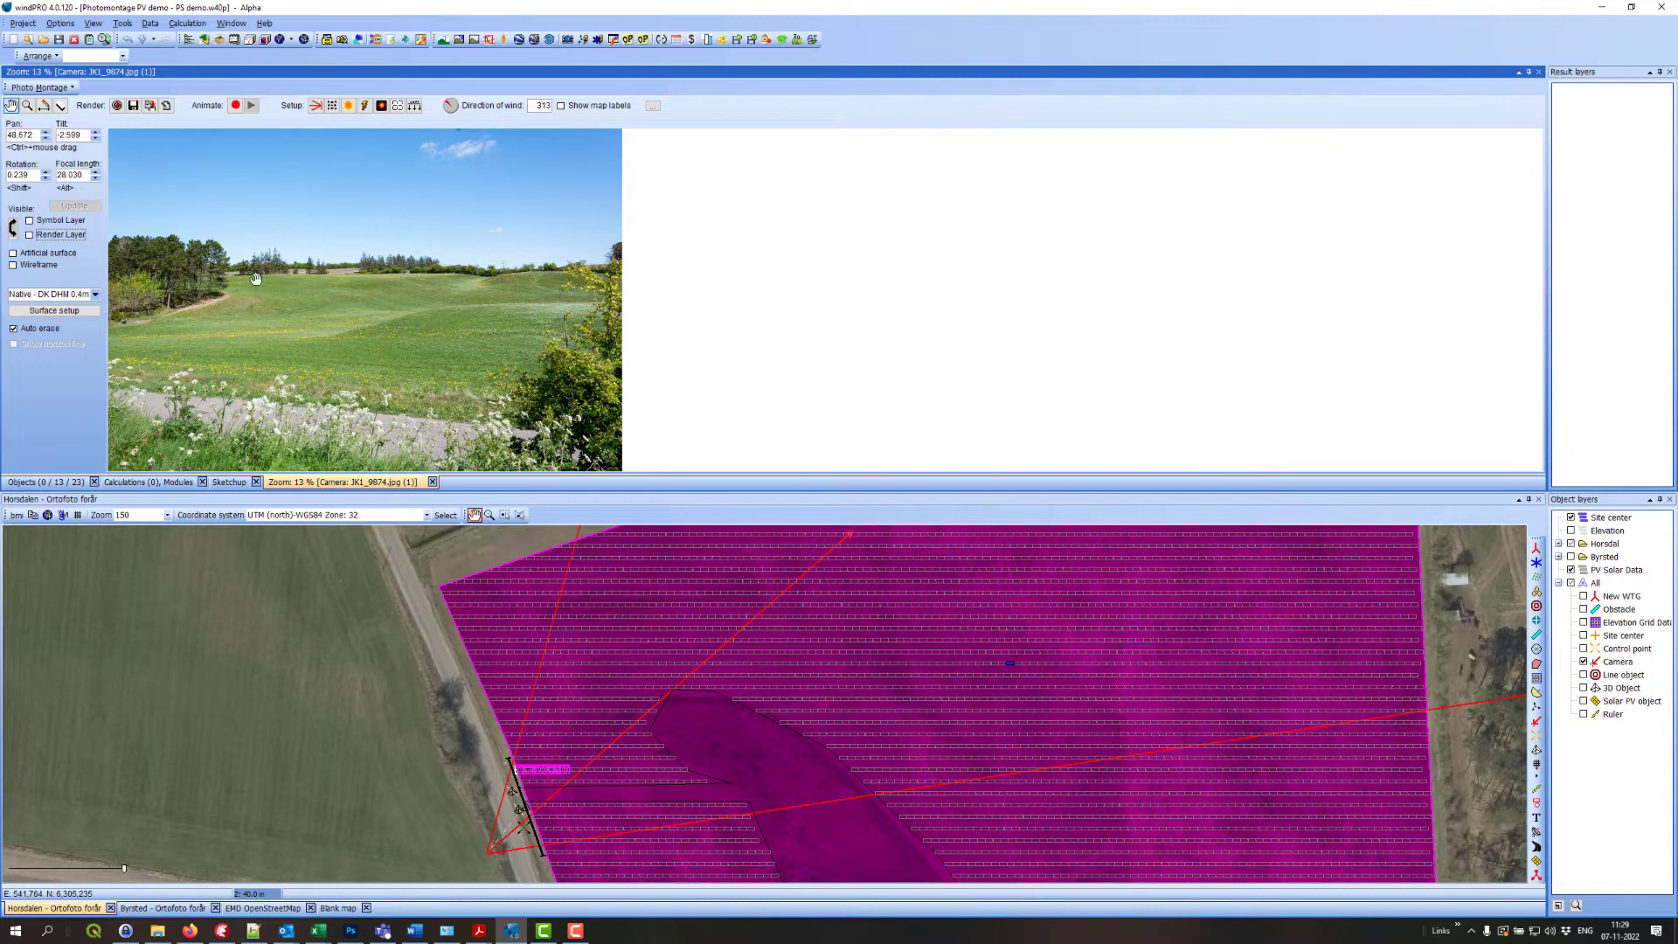
left_click(29, 235)
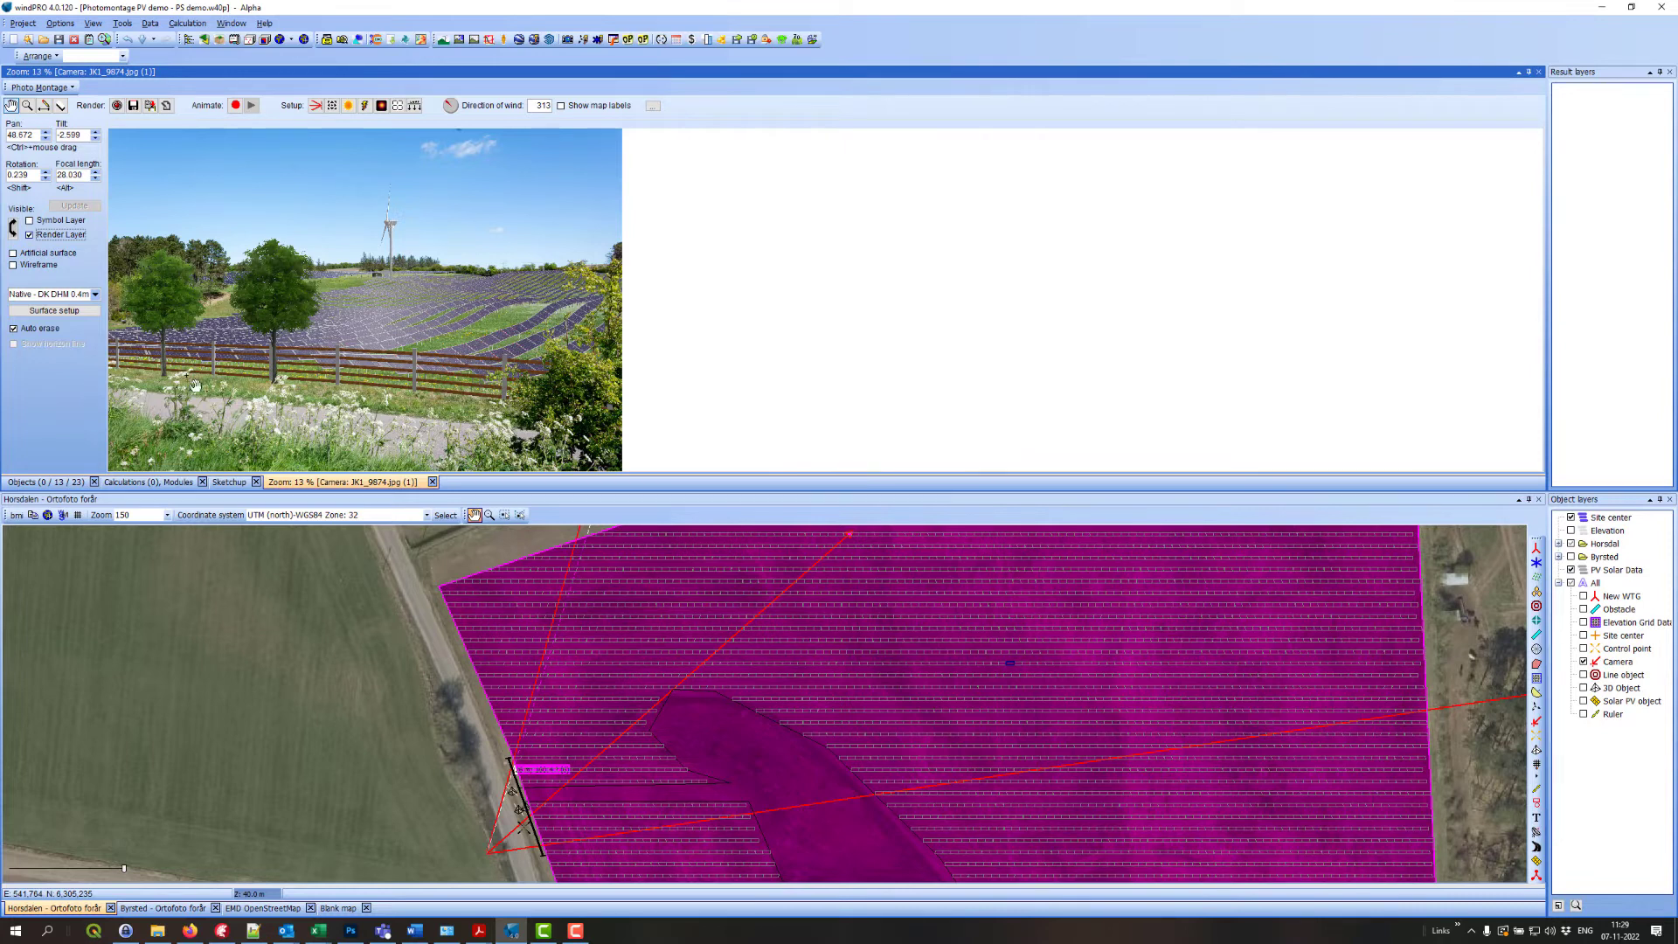
left_click(30, 235)
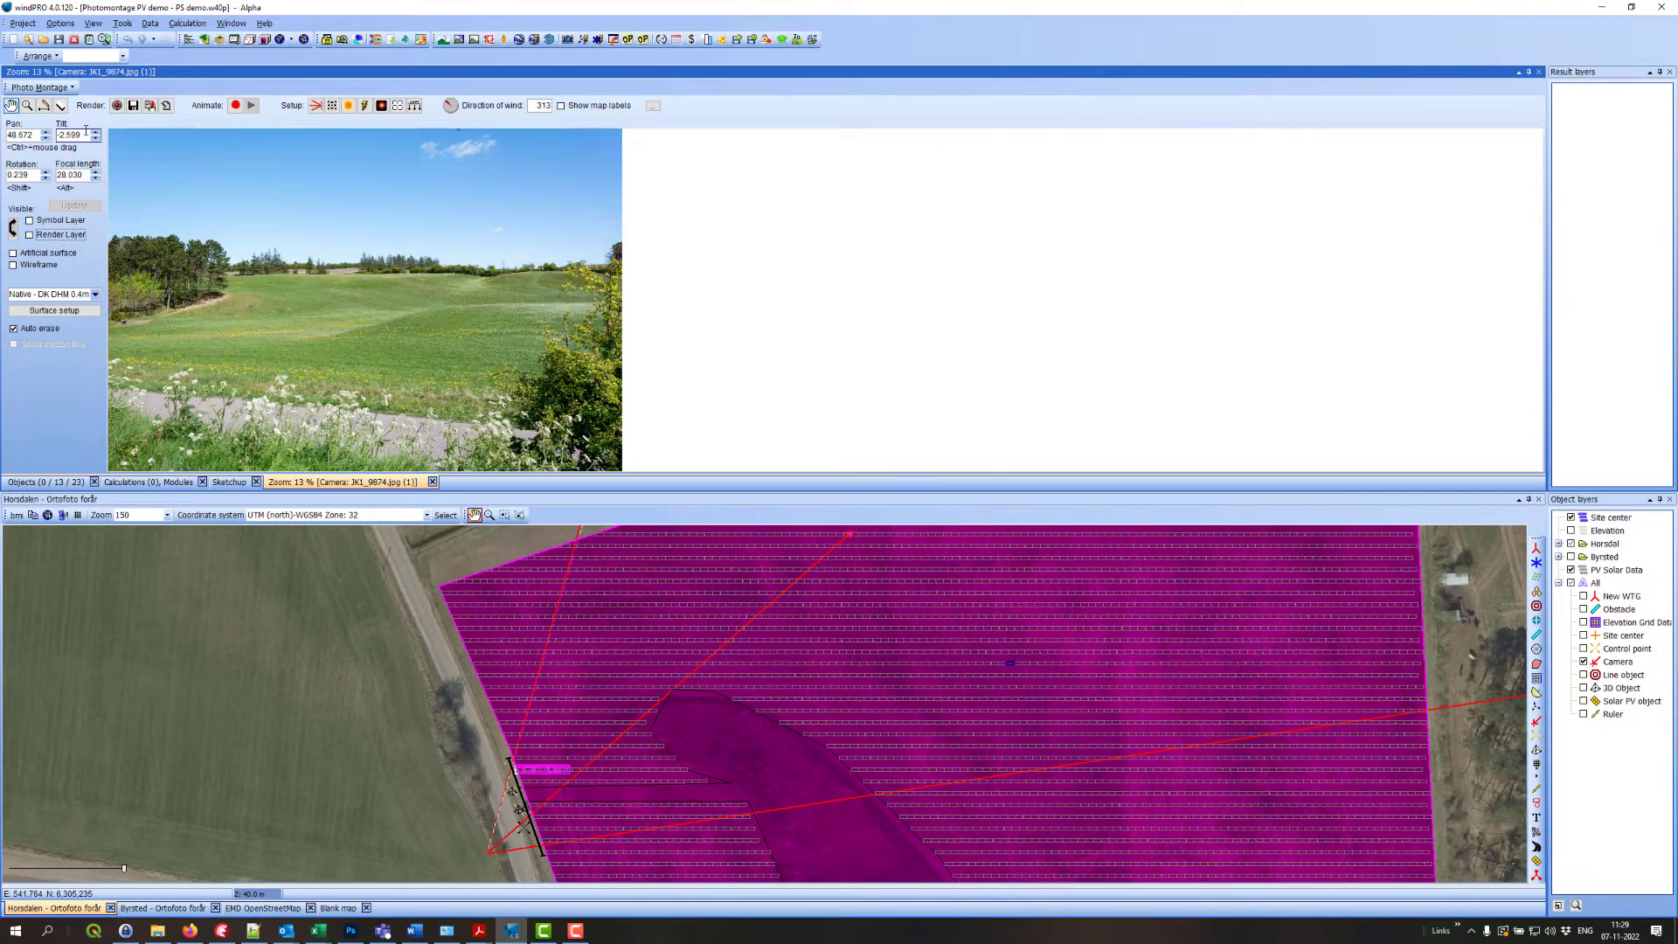
Step: Copy the bare photo without the Render Layer and paste it into a new clipboard-sized 6000 x 4000 px document in Photoshop
left_click(150, 105)
left_click(350, 931)
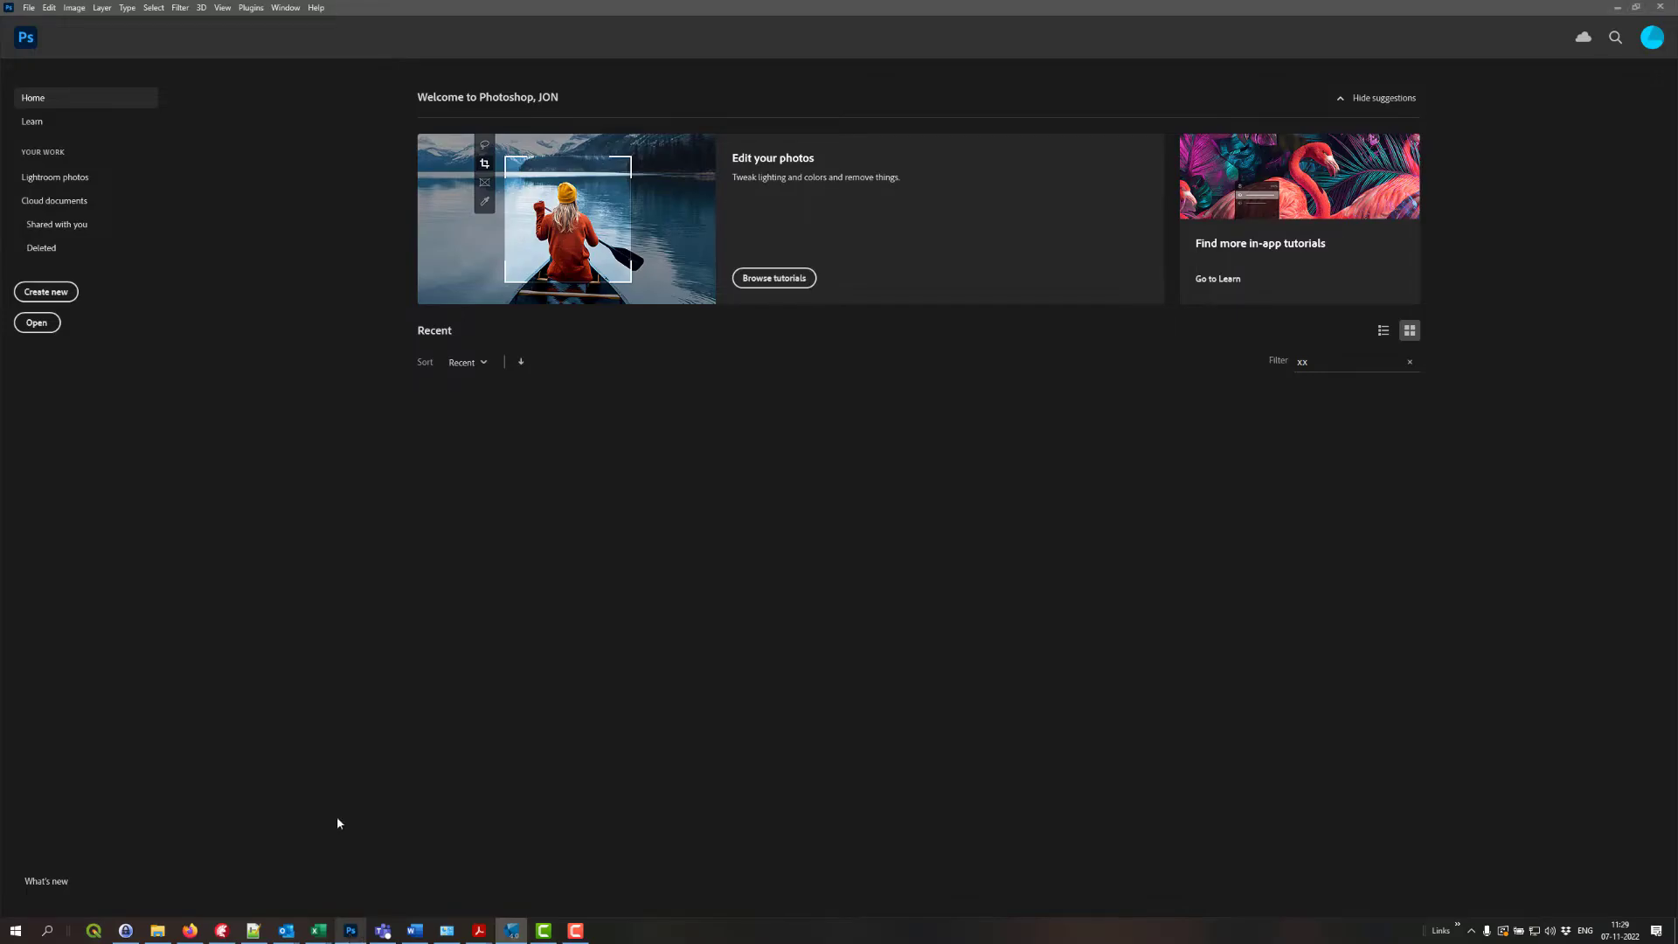
left_click(50, 292)
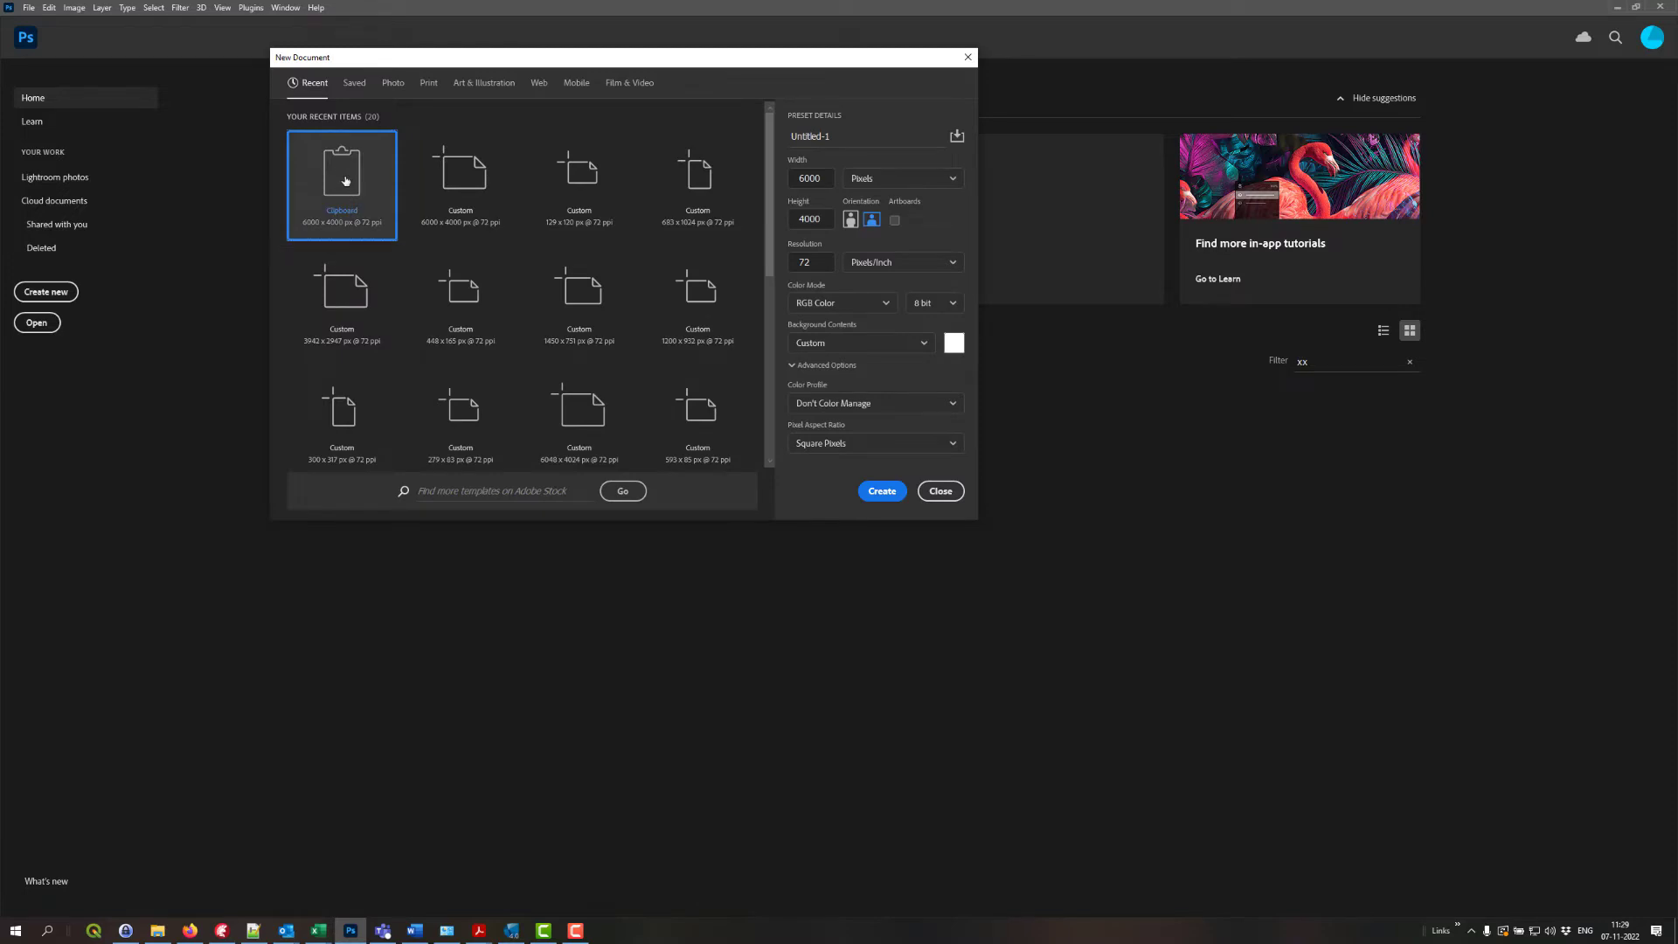
double_click(346, 173)
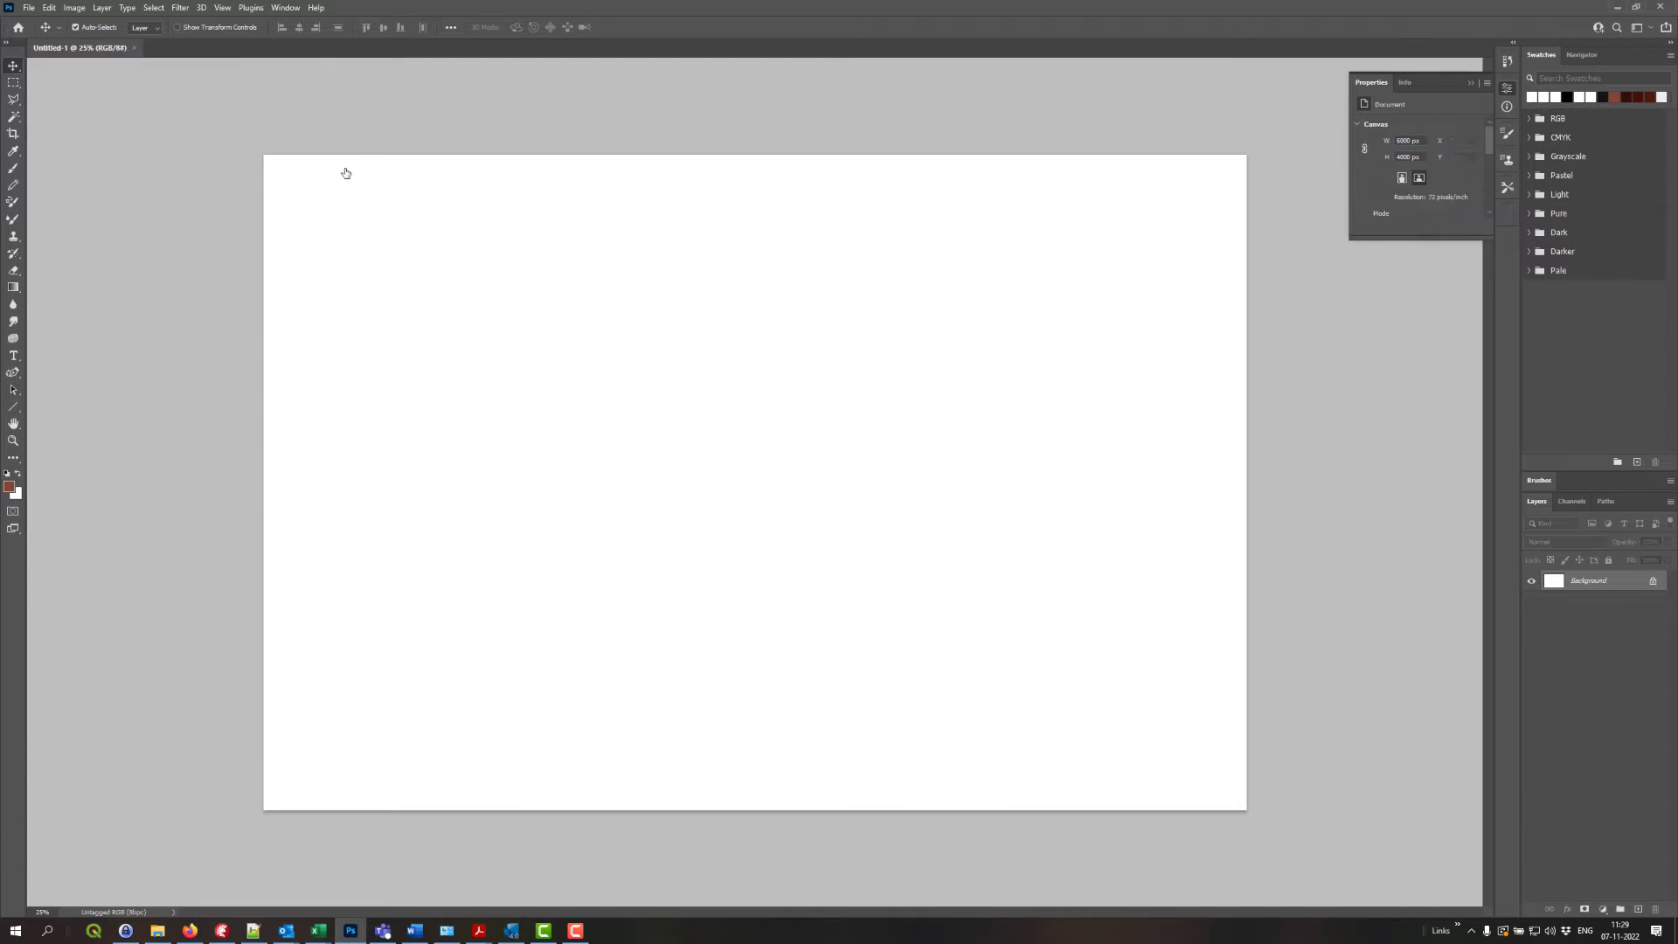
key("ctrl+v")
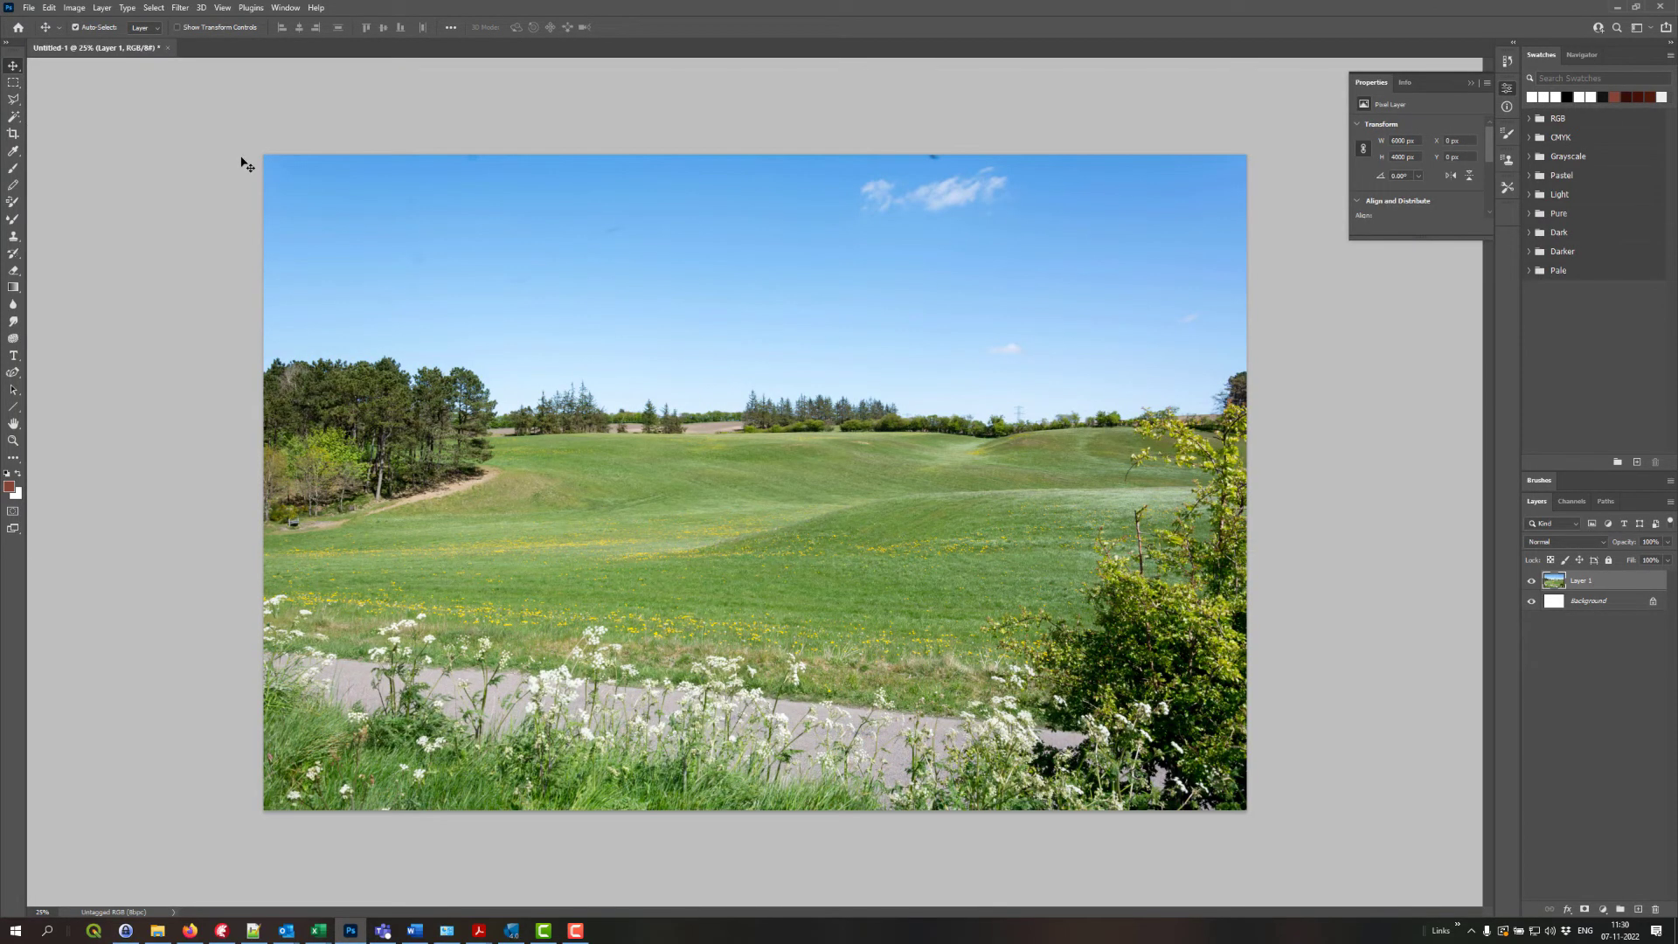
Step: Copy the photomontage from windPRO with the Render Layer shown and paste it above the bare photo in the Photoshop document
key("alt+Tab")
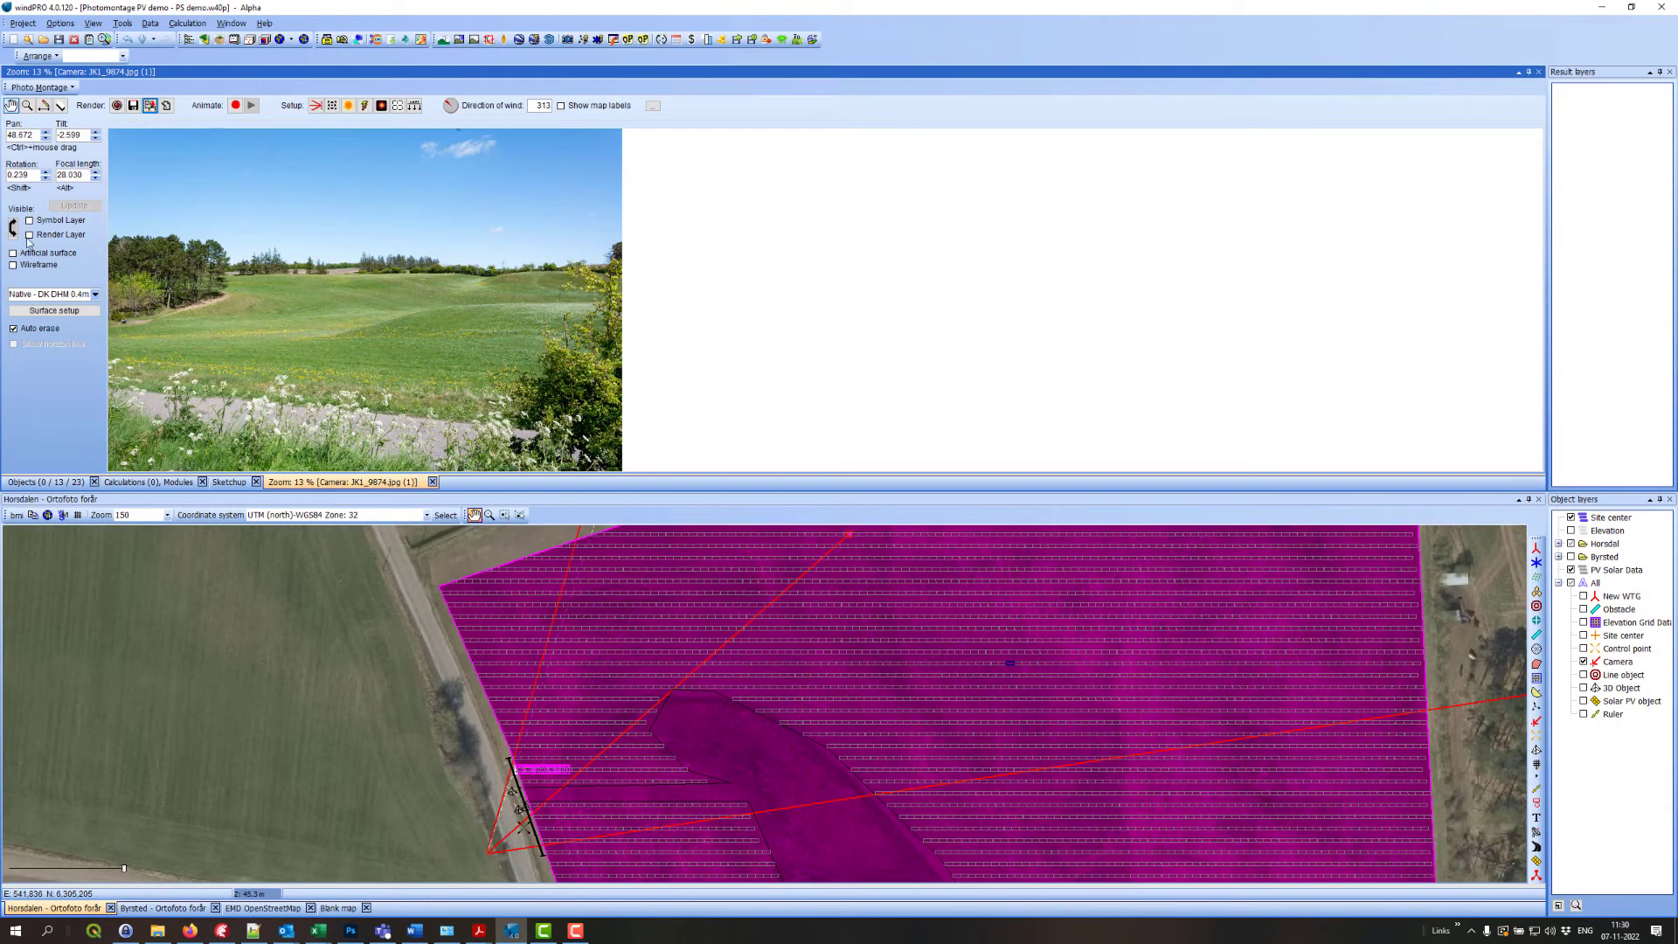
left_click(28, 234)
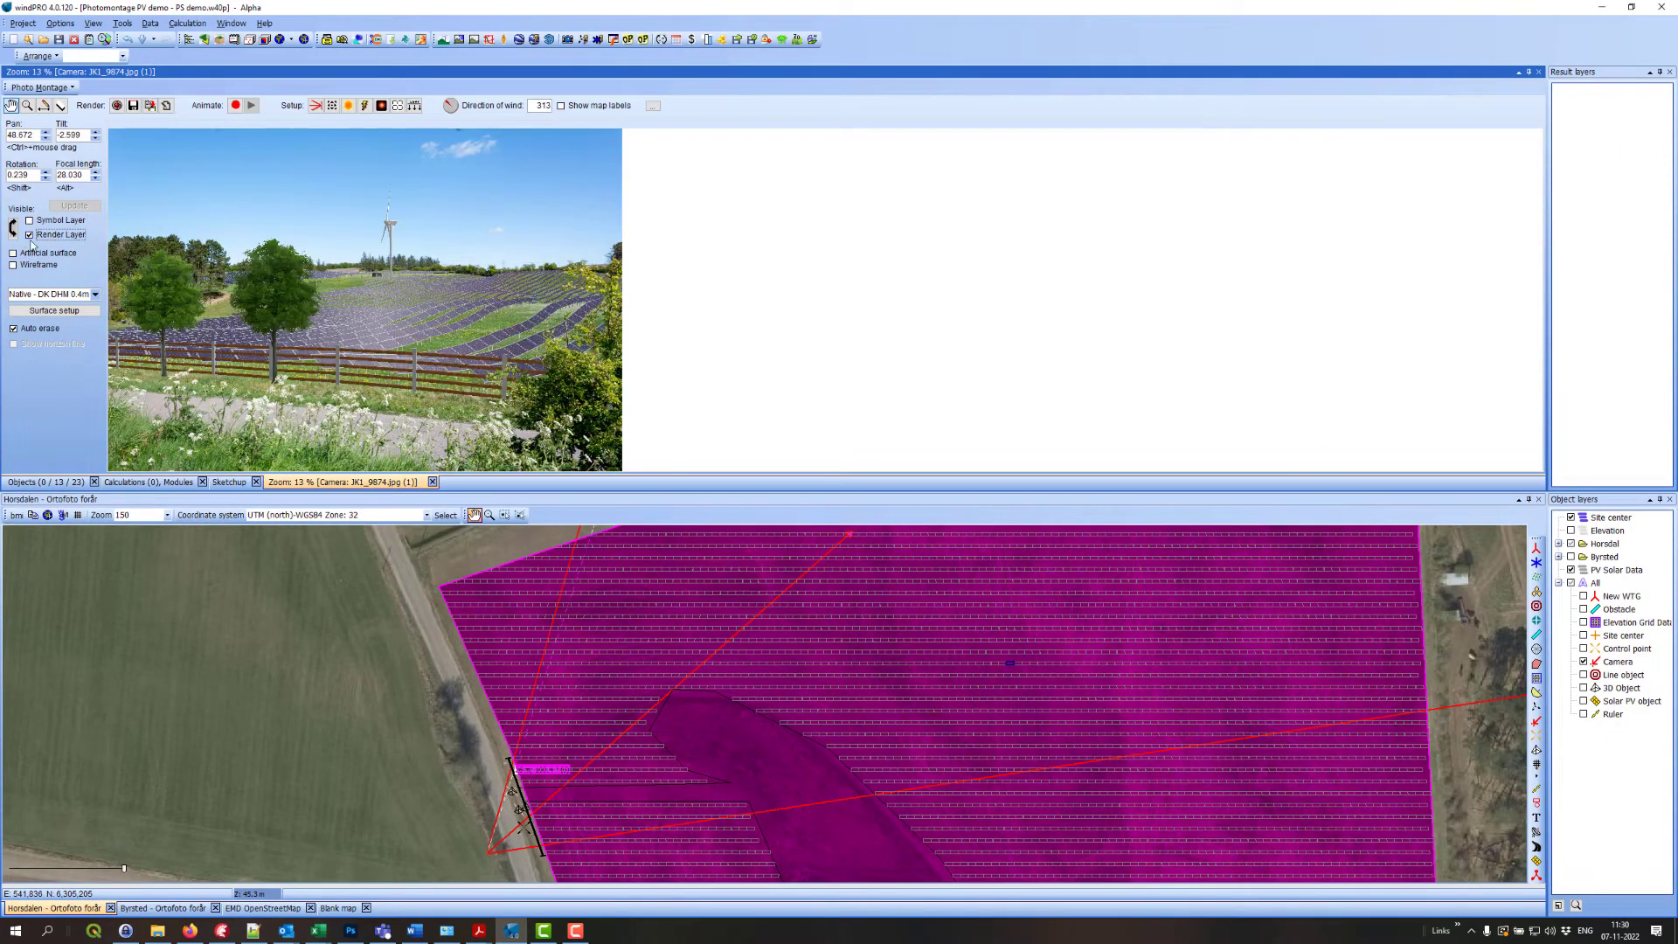
left_click(151, 107)
key("alt+Tab")
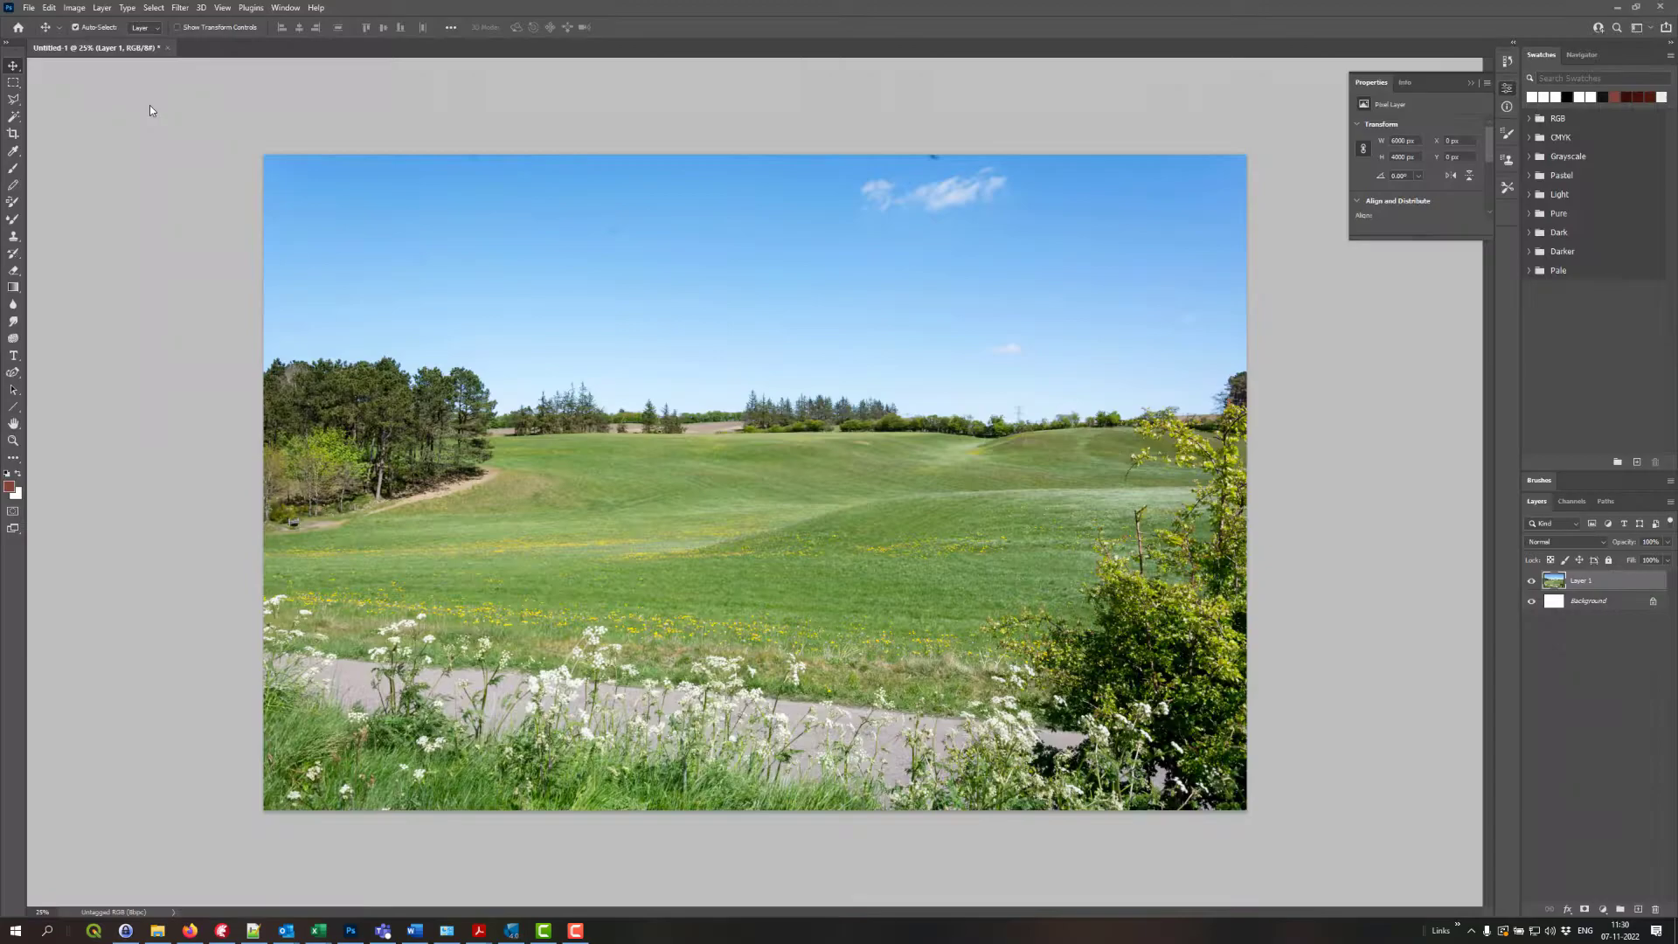
key("ctrl+v")
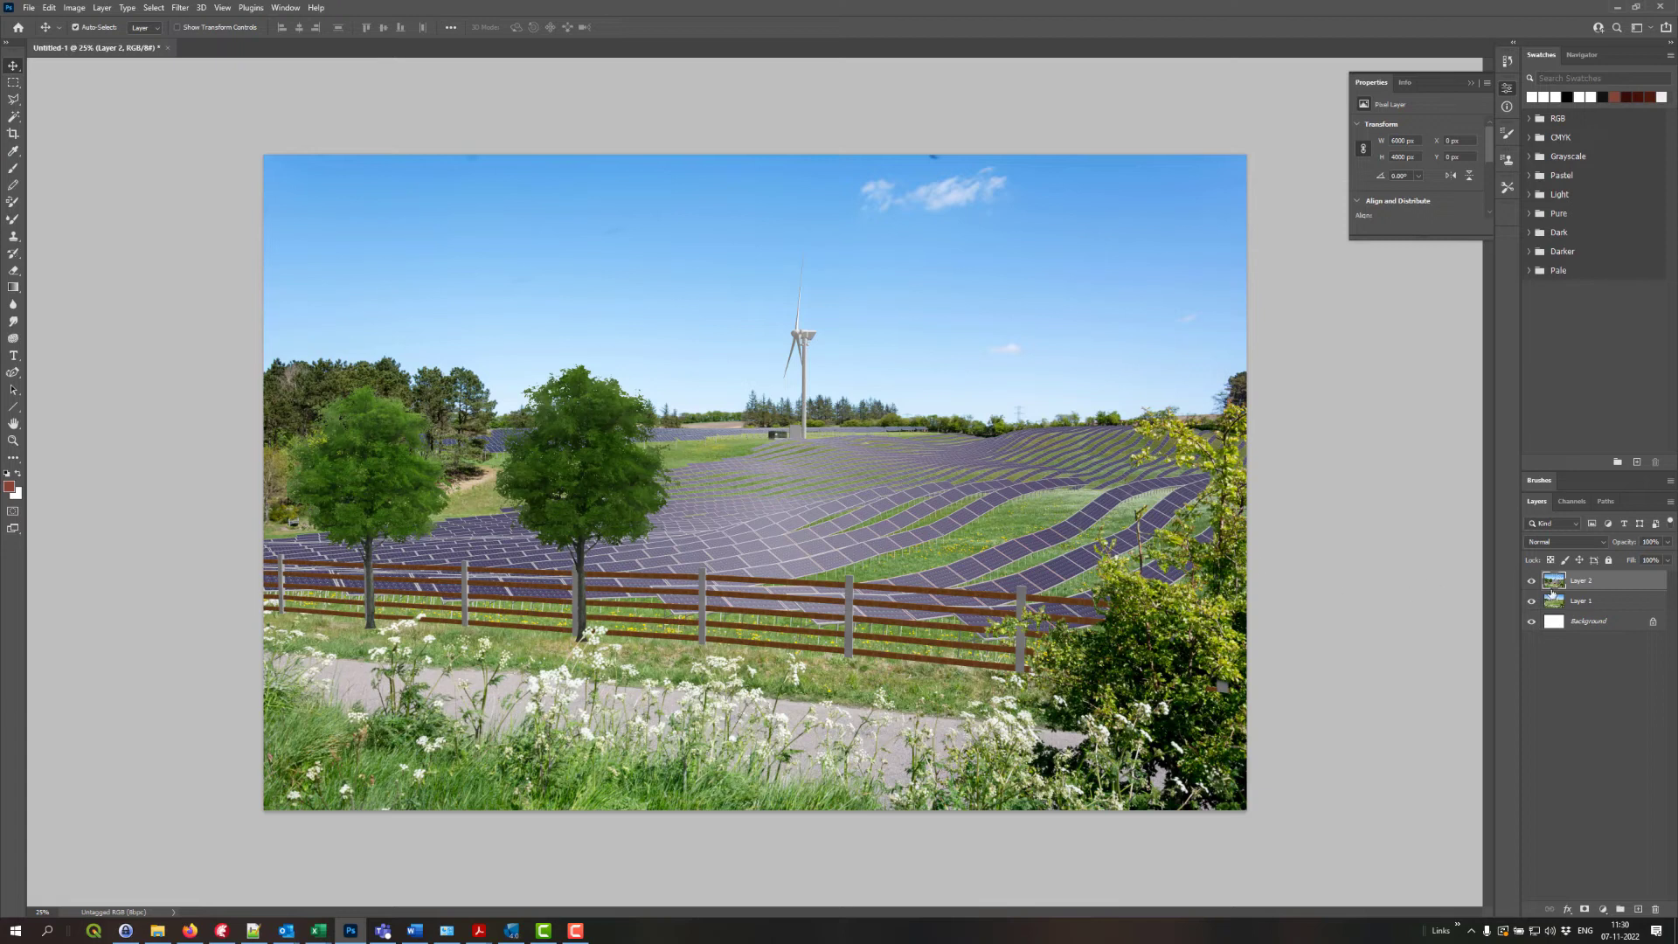
Step: Delete the white Background layer and compare Layer 1 and Layer 2 by toggling their visibility
left_click(1604, 624)
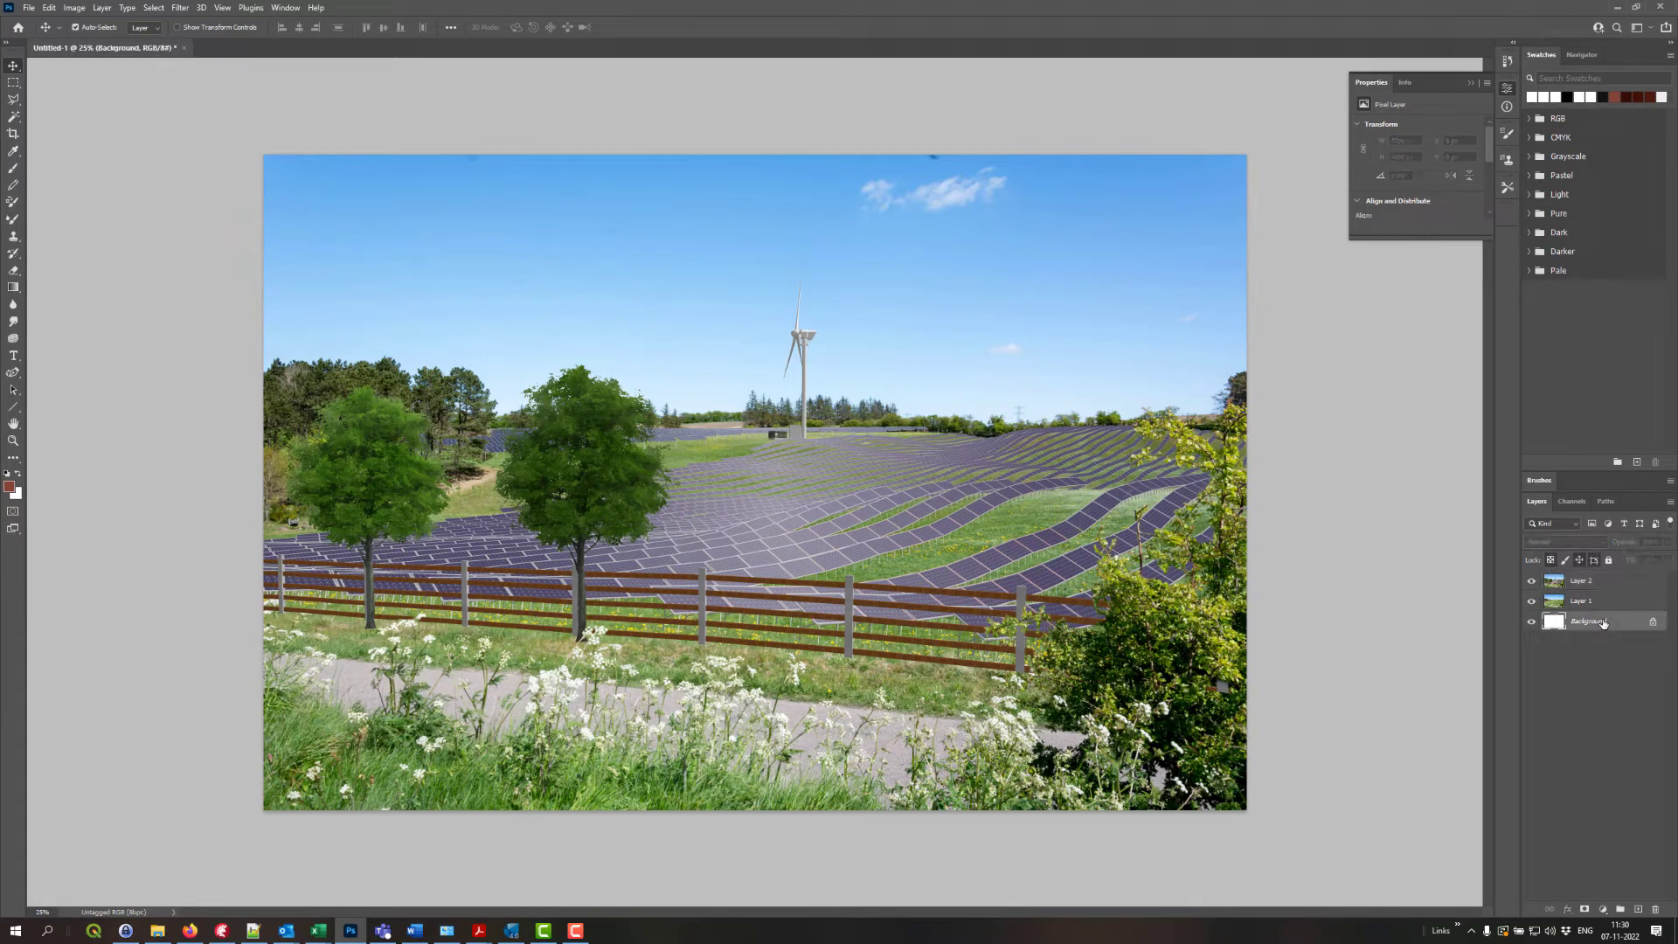
left_click(1656, 909)
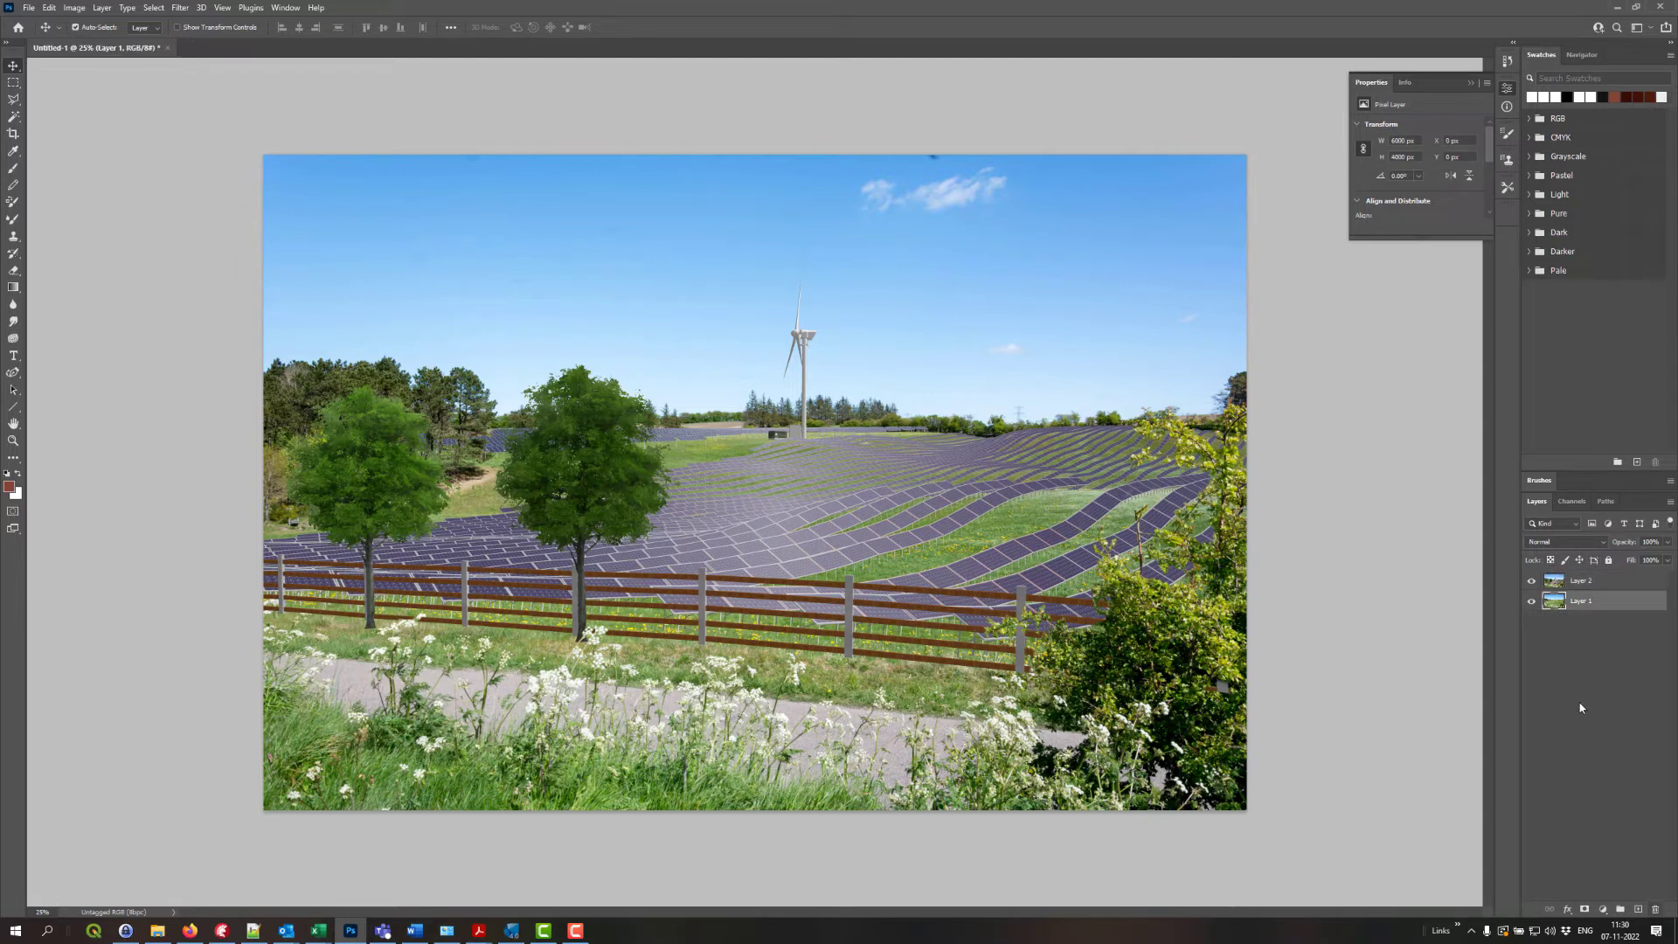
left_click(1532, 583)
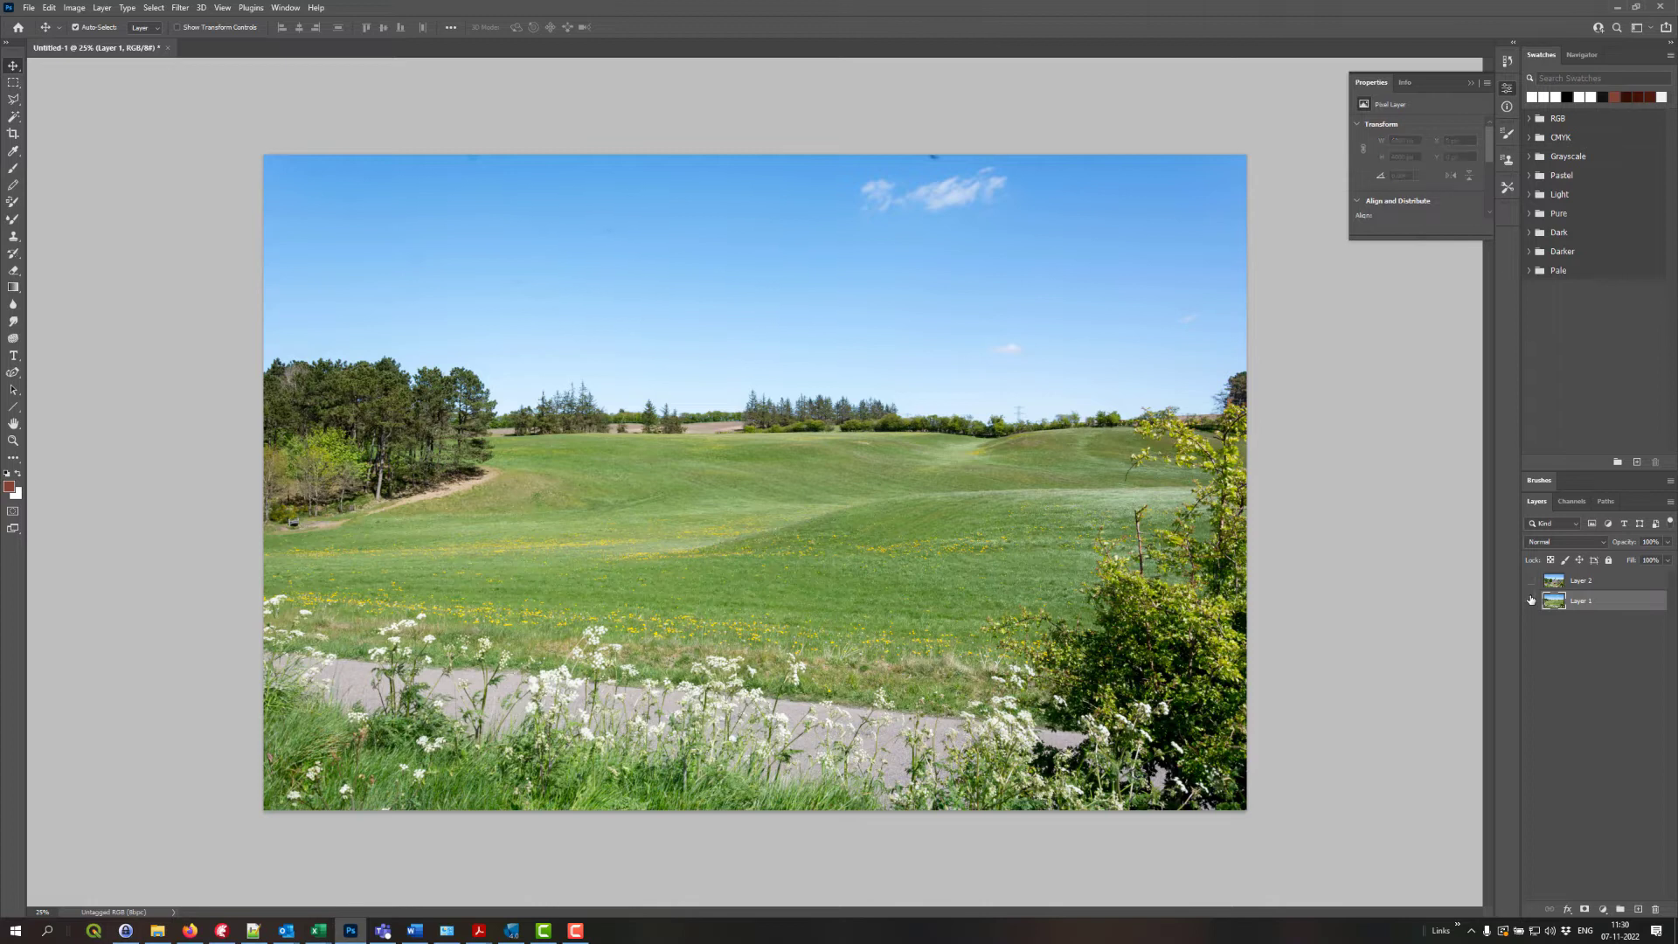
left_click(1531, 603)
left_click(1531, 583)
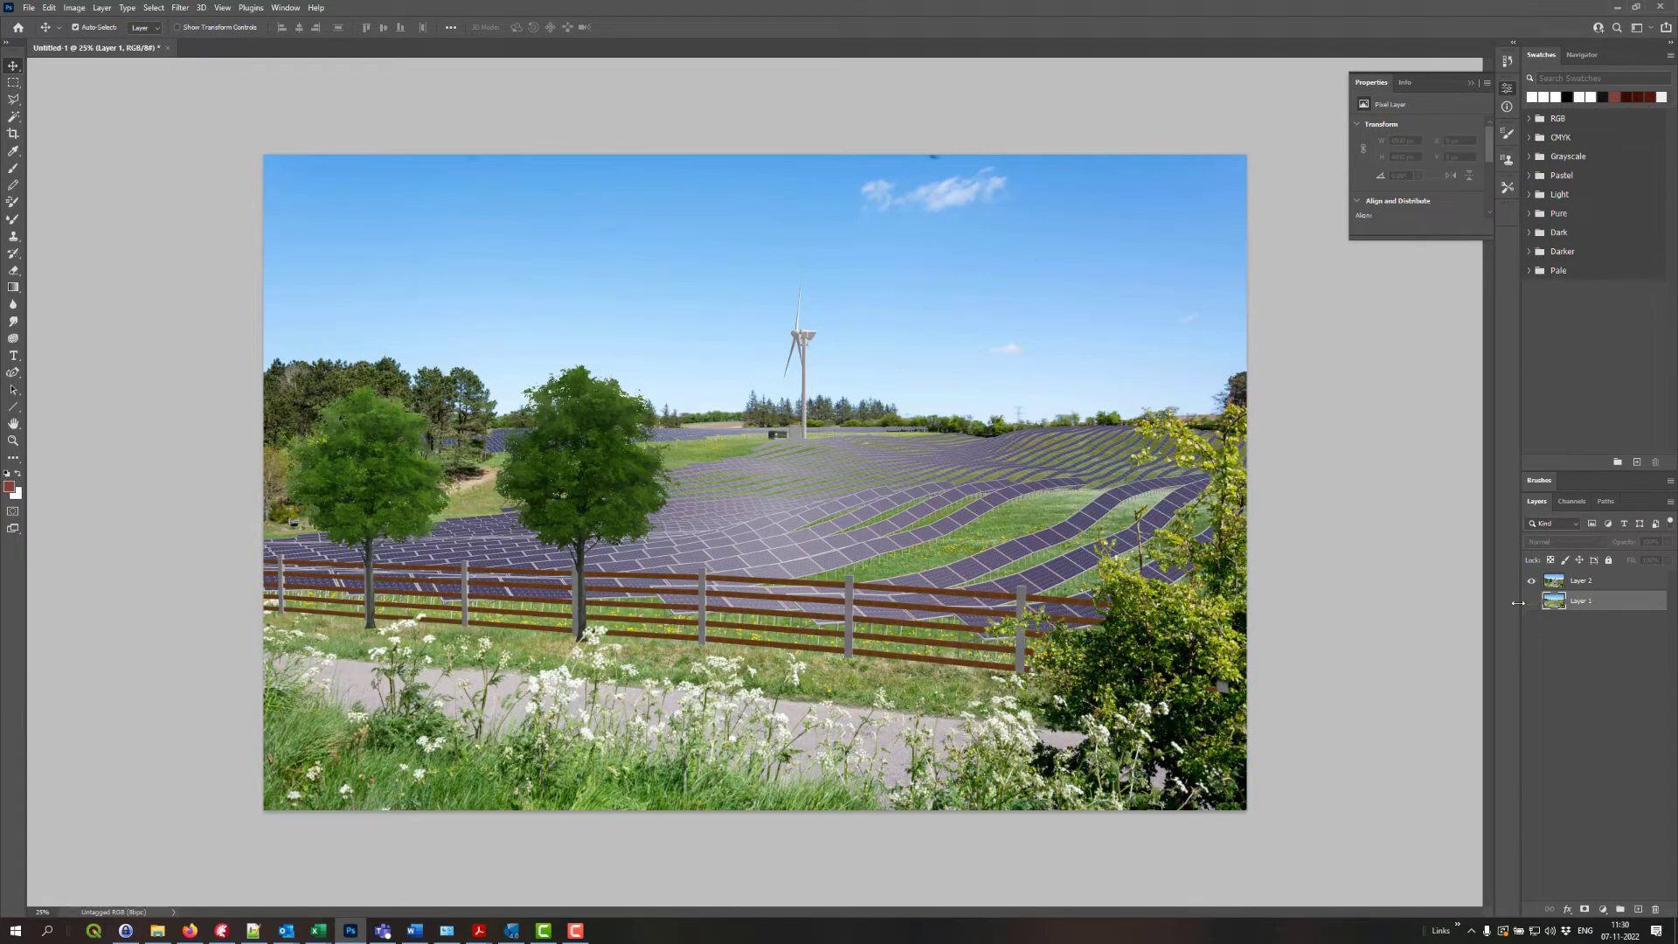
left_click(1532, 602)
Step: Set the blend mode of Layer 2 to Difference
left_click(1551, 582)
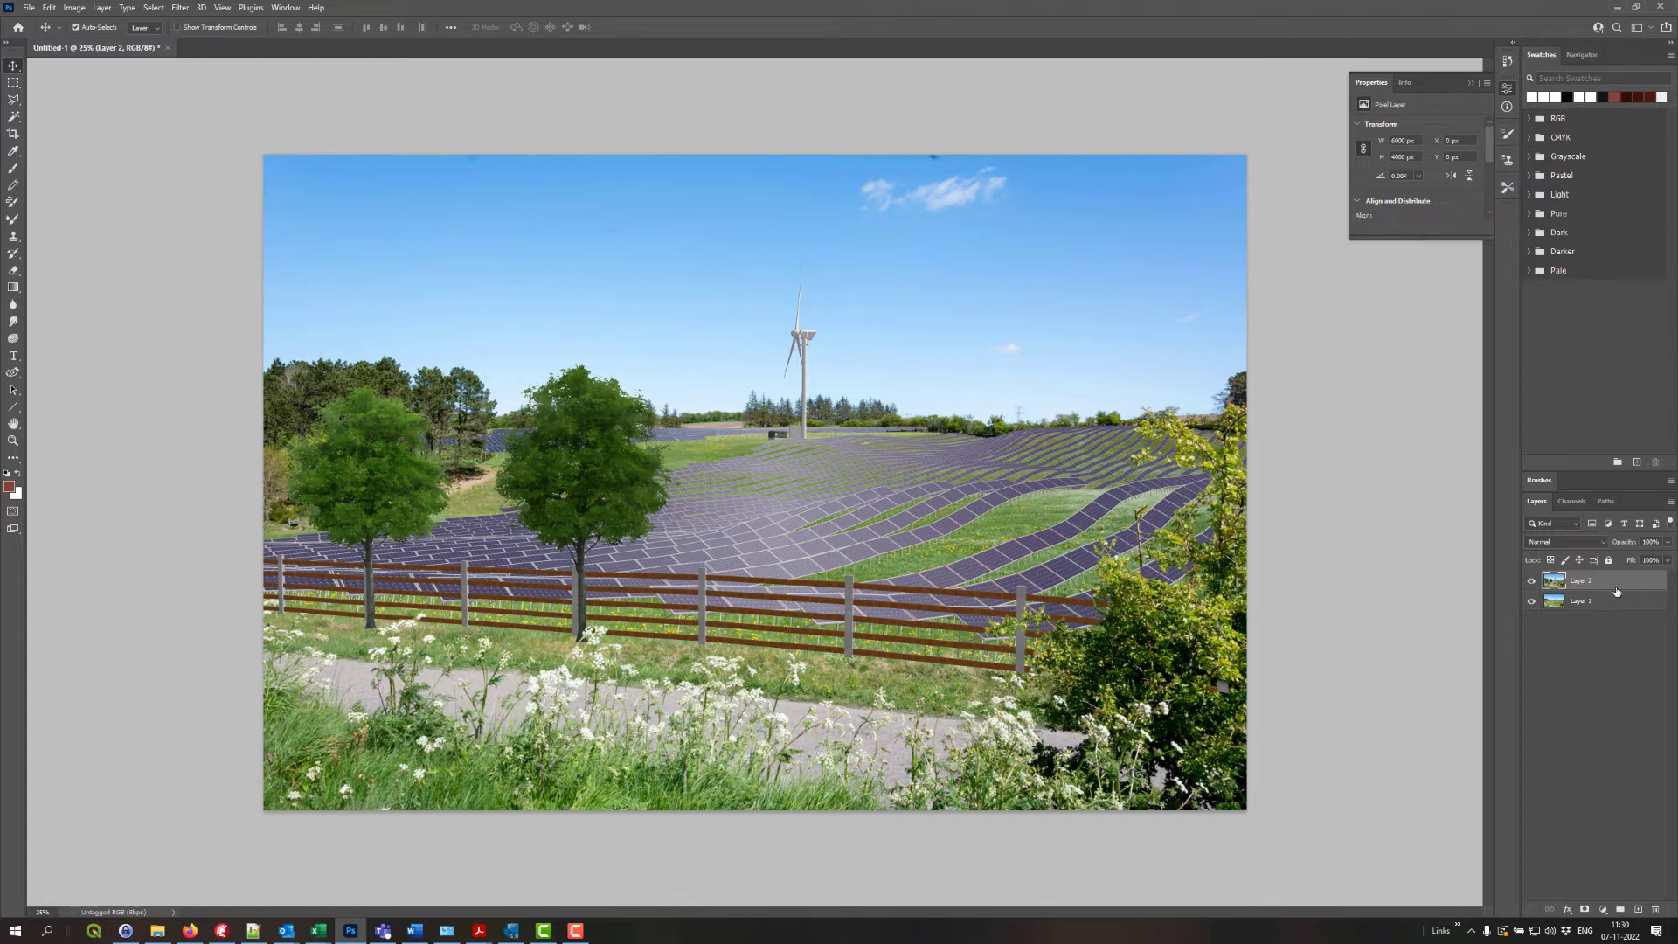
left_click(1584, 539)
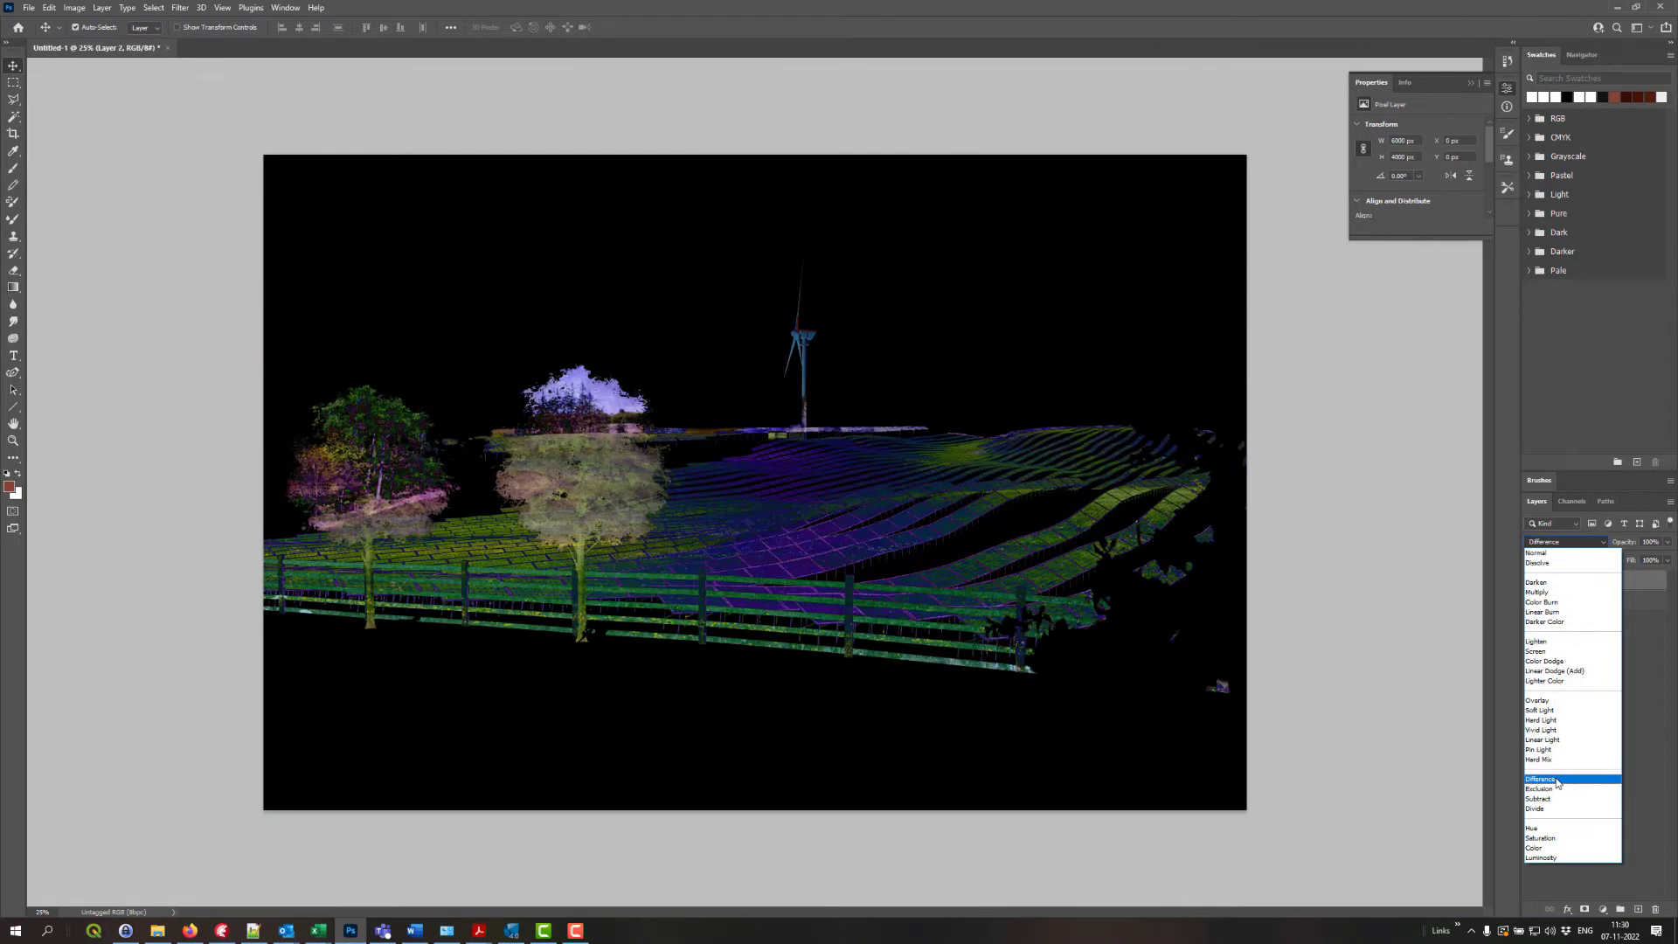
left_click(1557, 780)
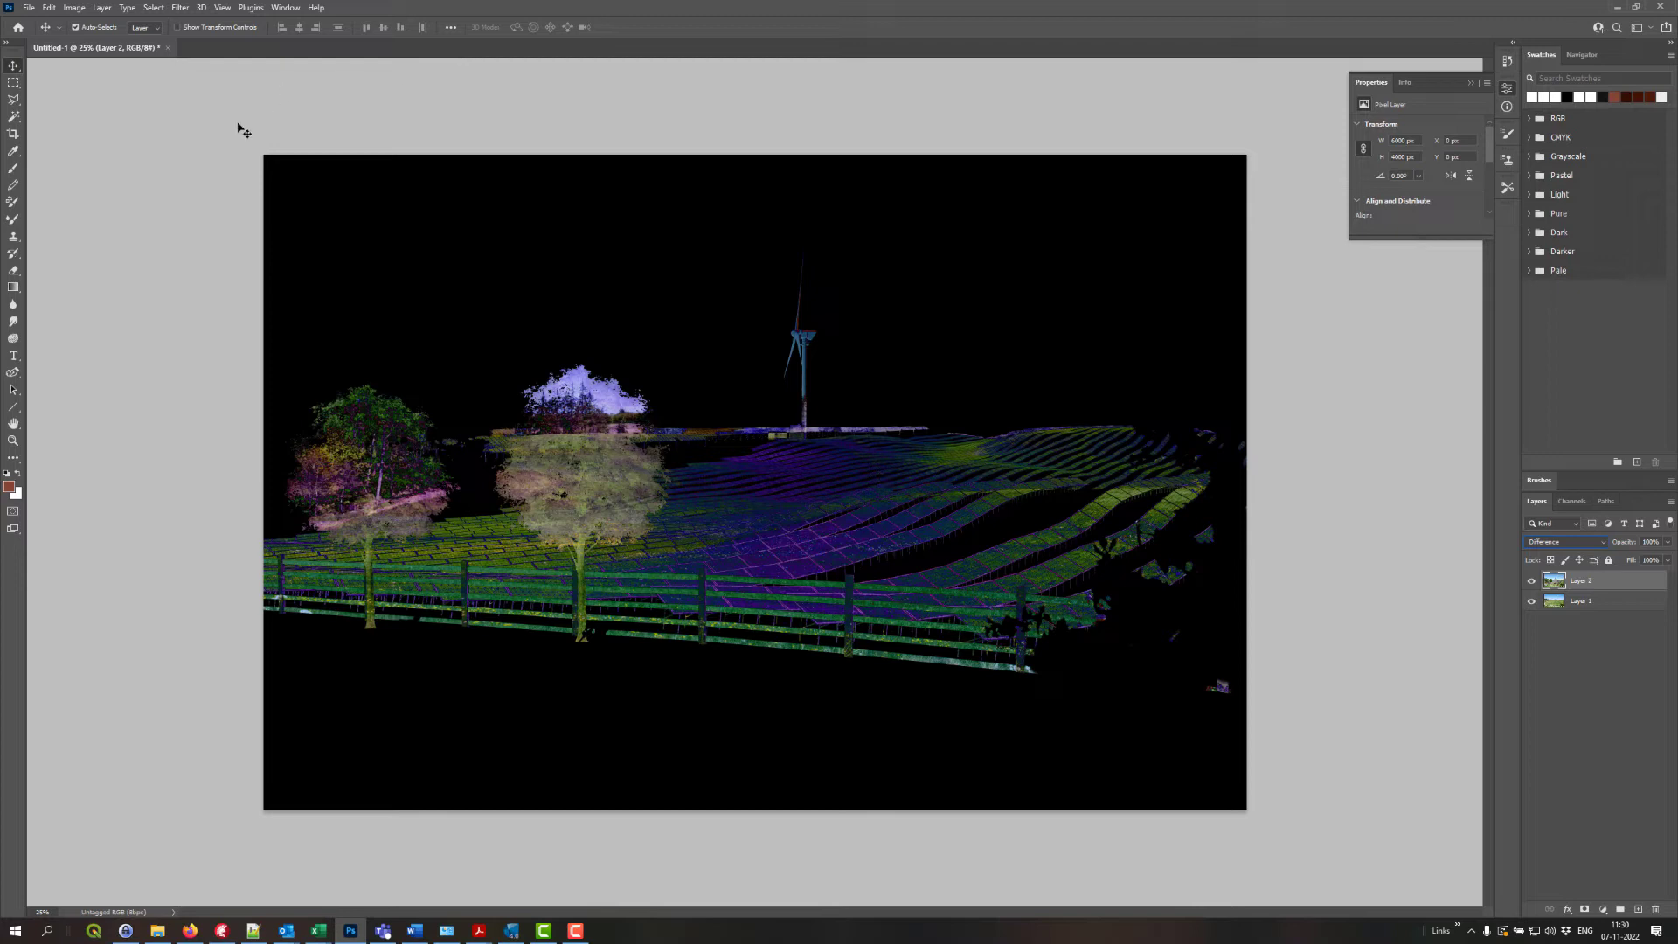
Step: Select all the black unchanged areas using a low-tolerance, non-contiguous Magic Wand and delete them from Layer 2
left_click(13, 119)
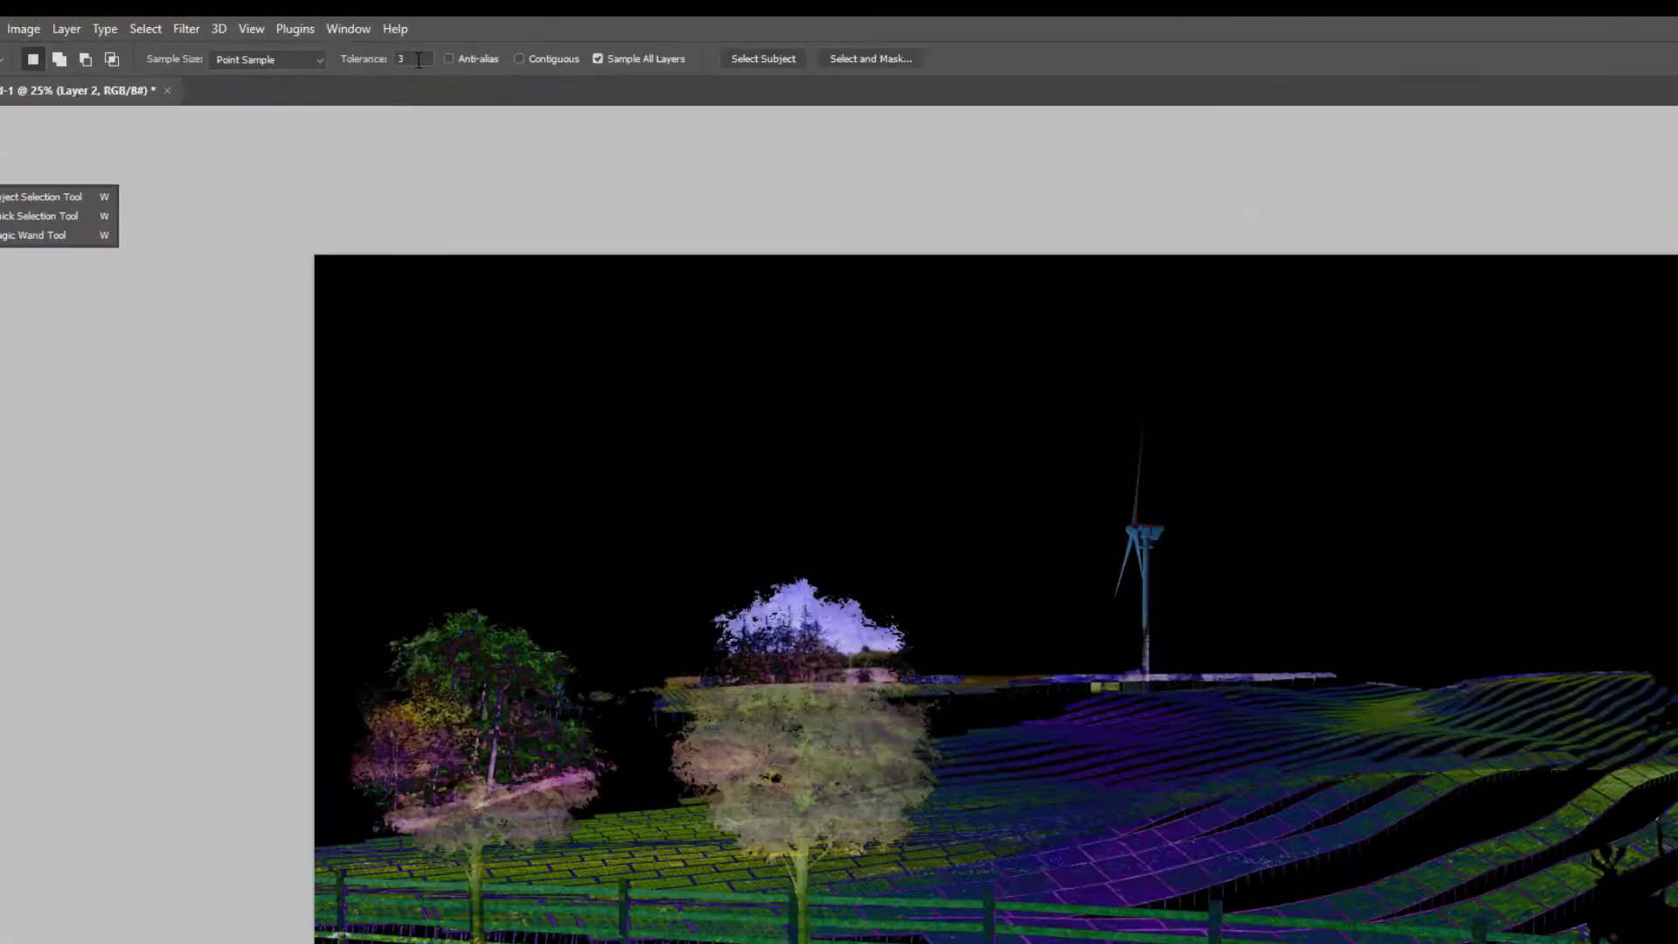
left_click(325, 27)
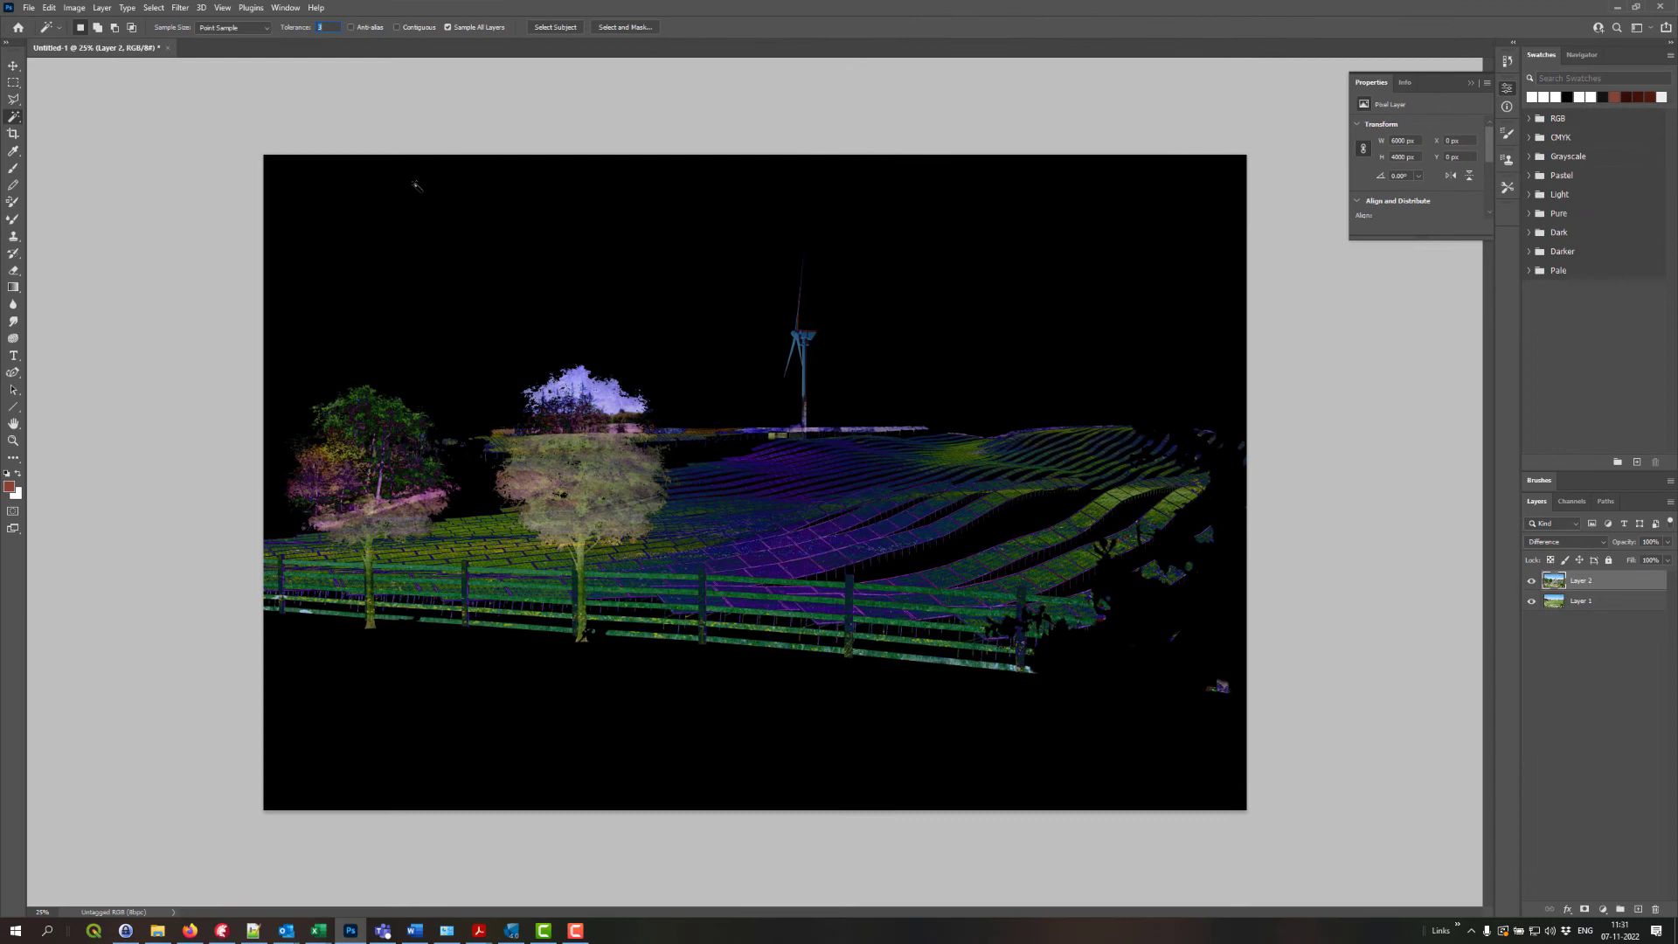
left_click(416, 186)
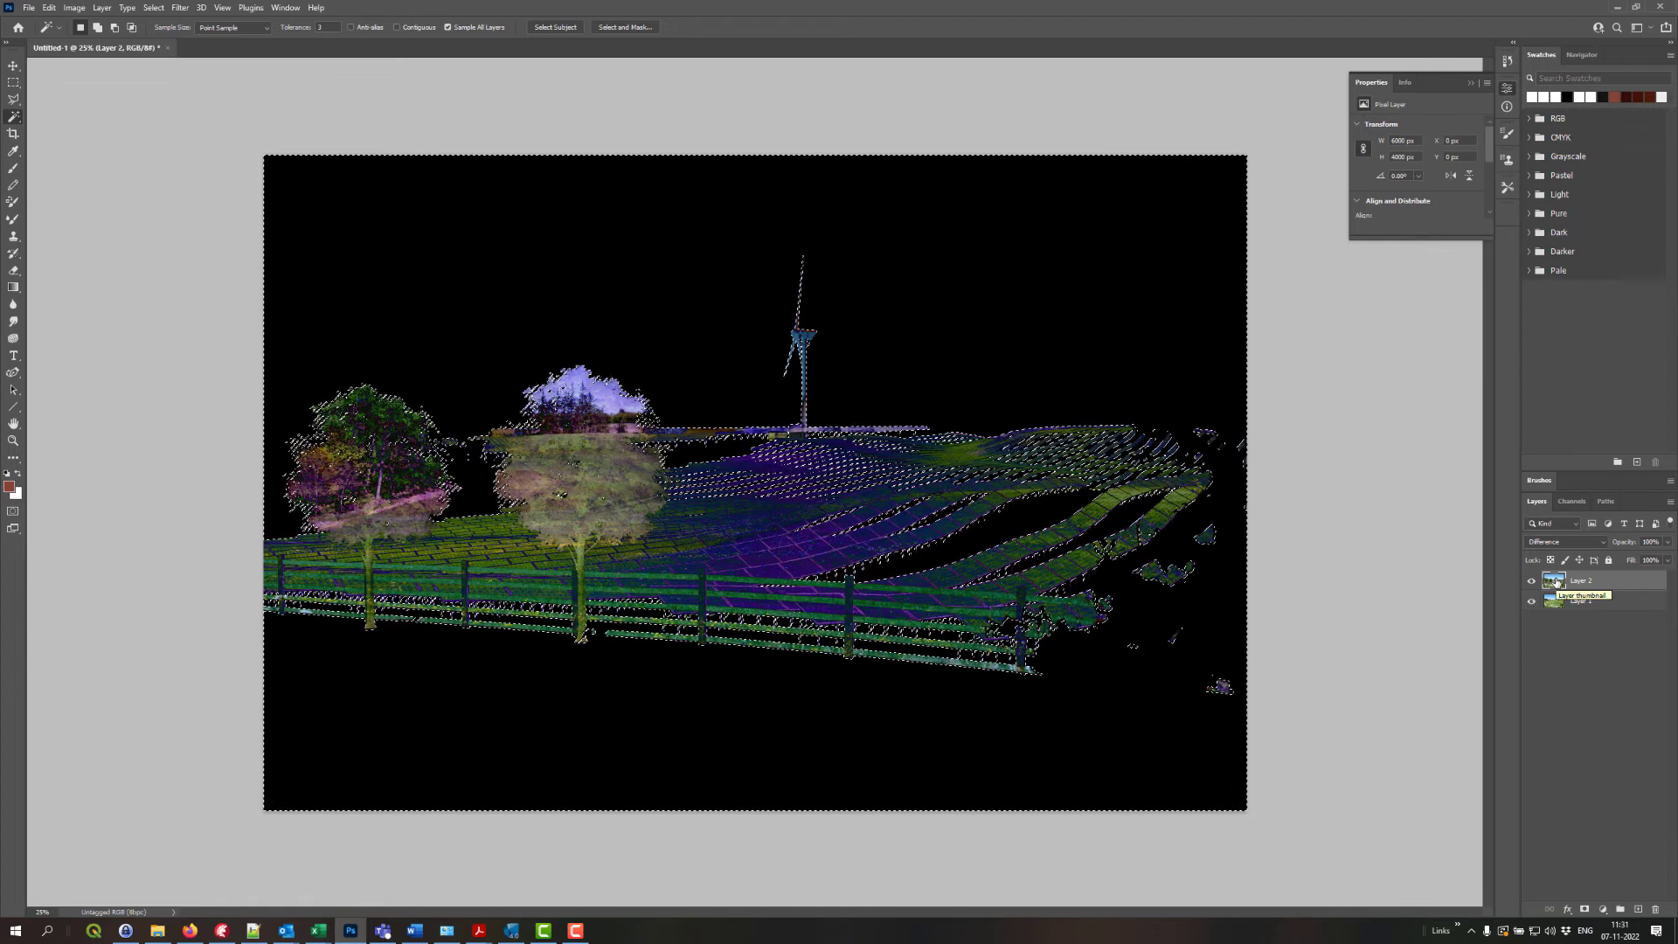
key("Delete")
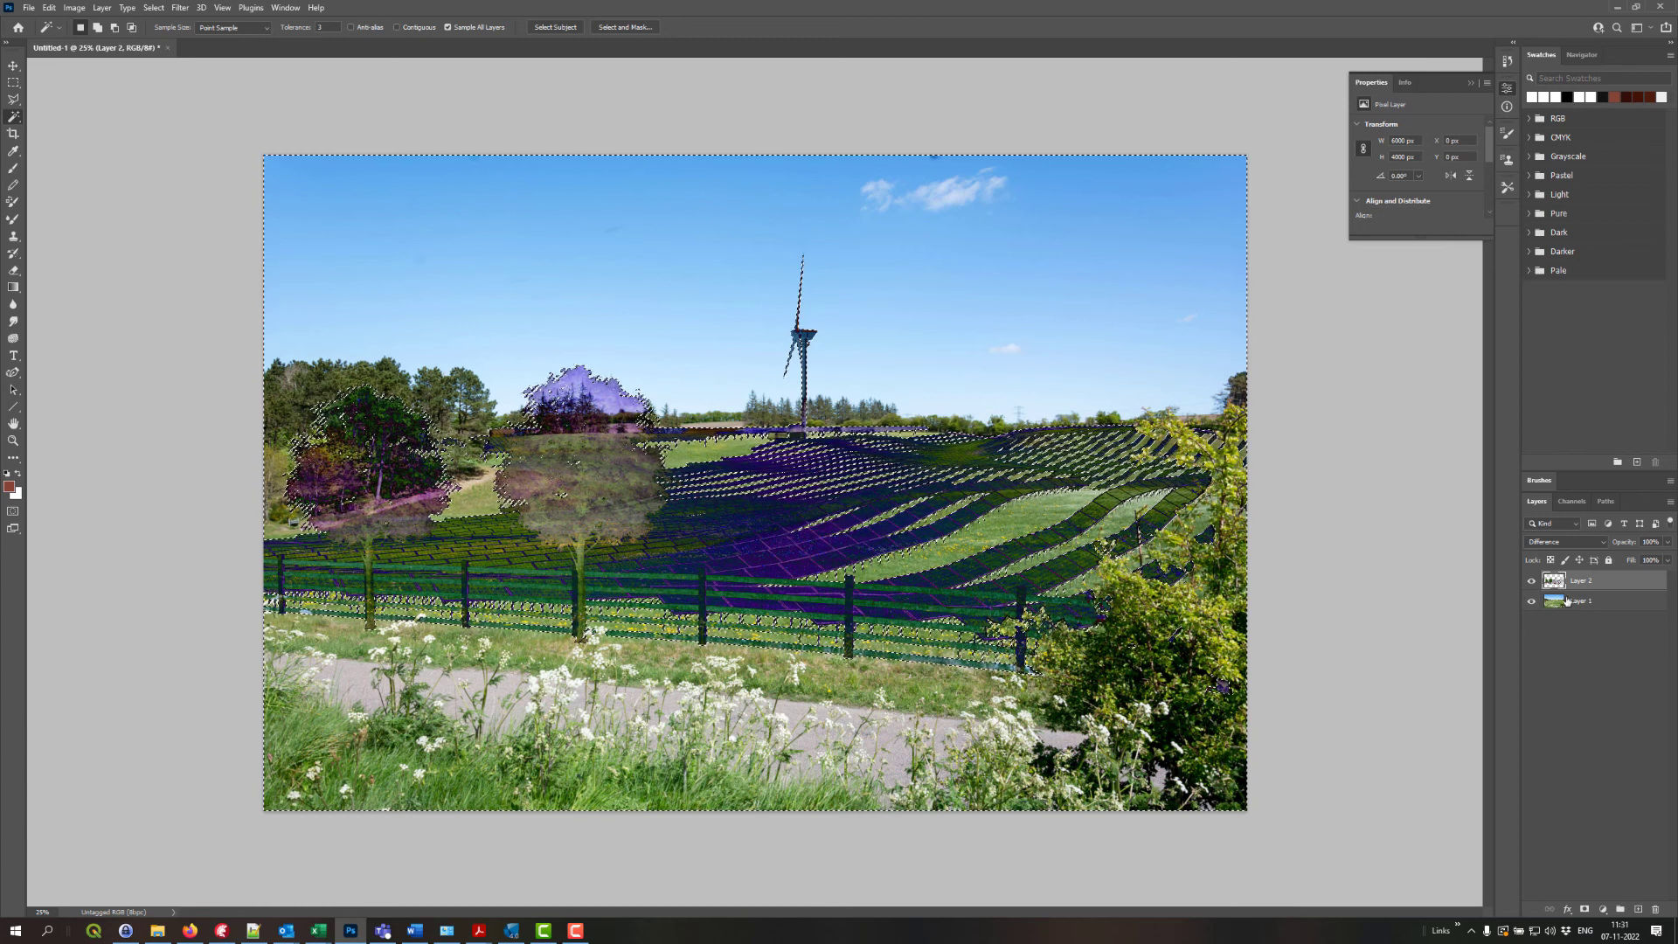
Step: Return Layer 2 to Normal blending and clear the selection, checking the isolated objects by briefly hiding Layer 1
left_click(1593, 544)
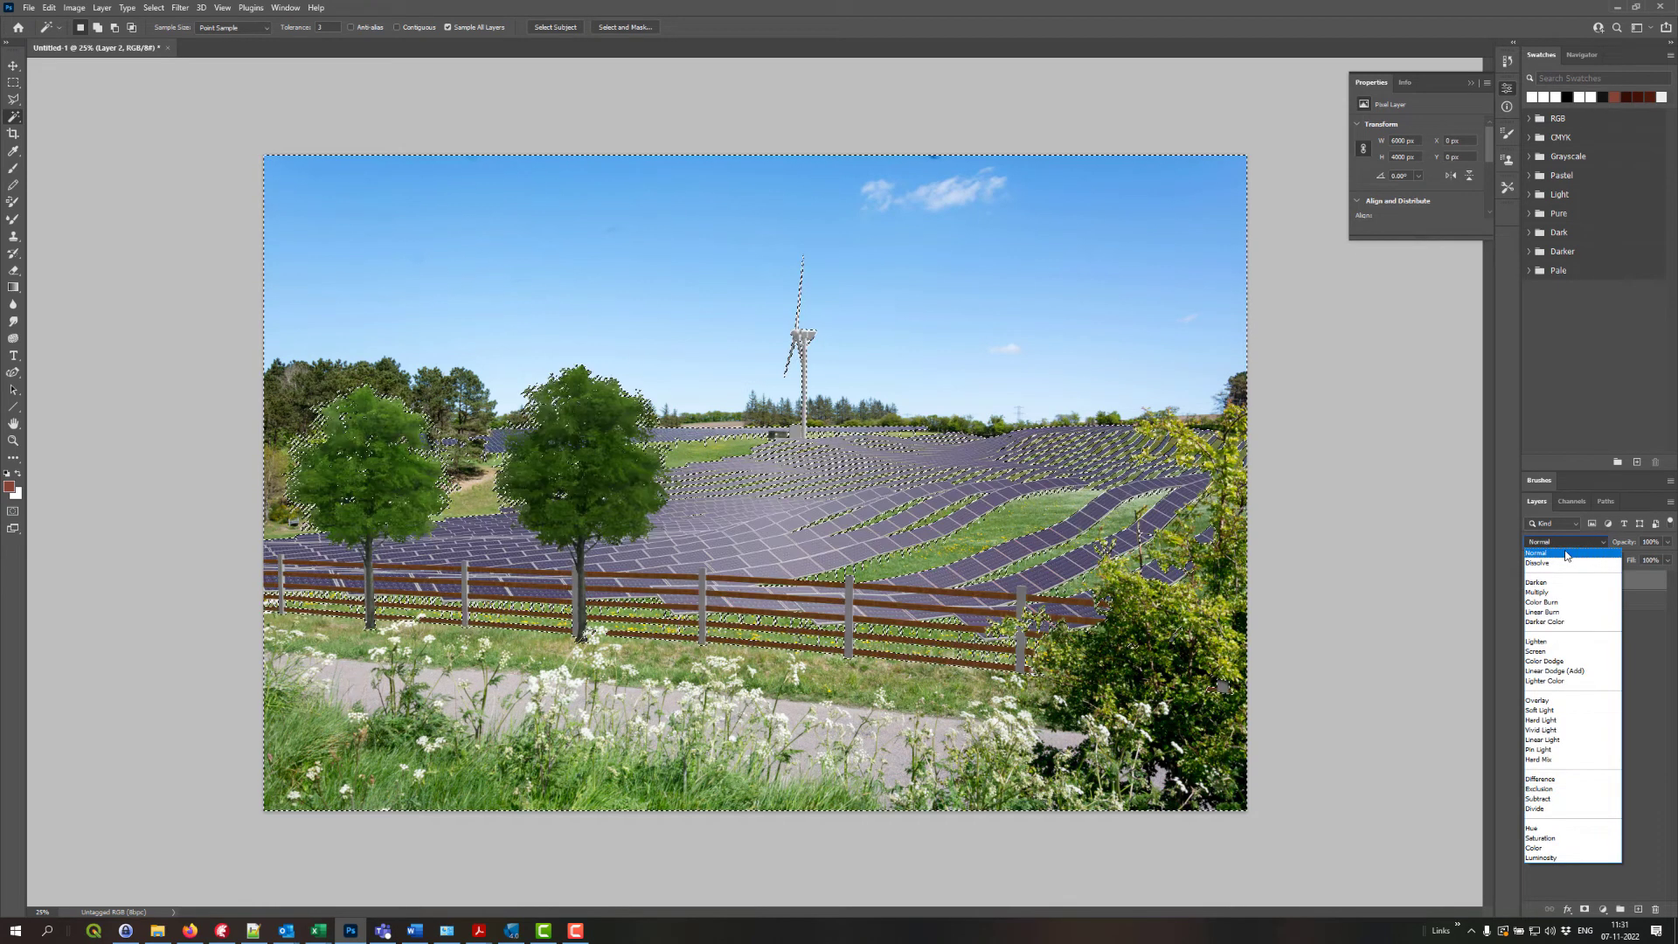
left_click(1565, 551)
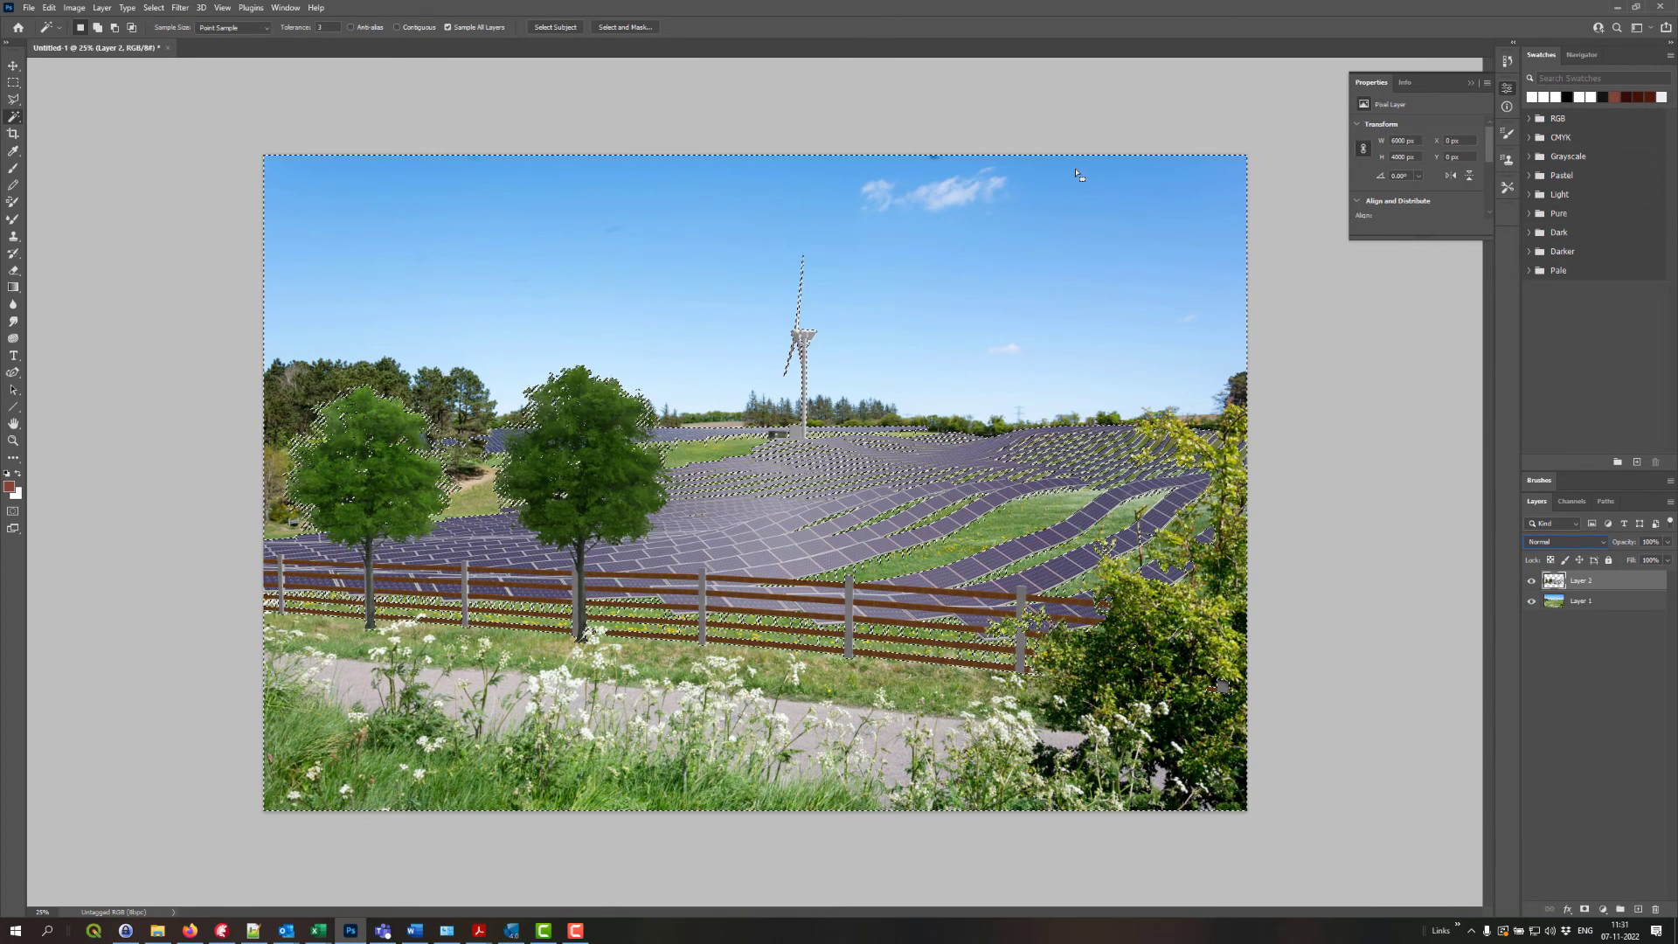
key("Delete")
key("ctrl+d")
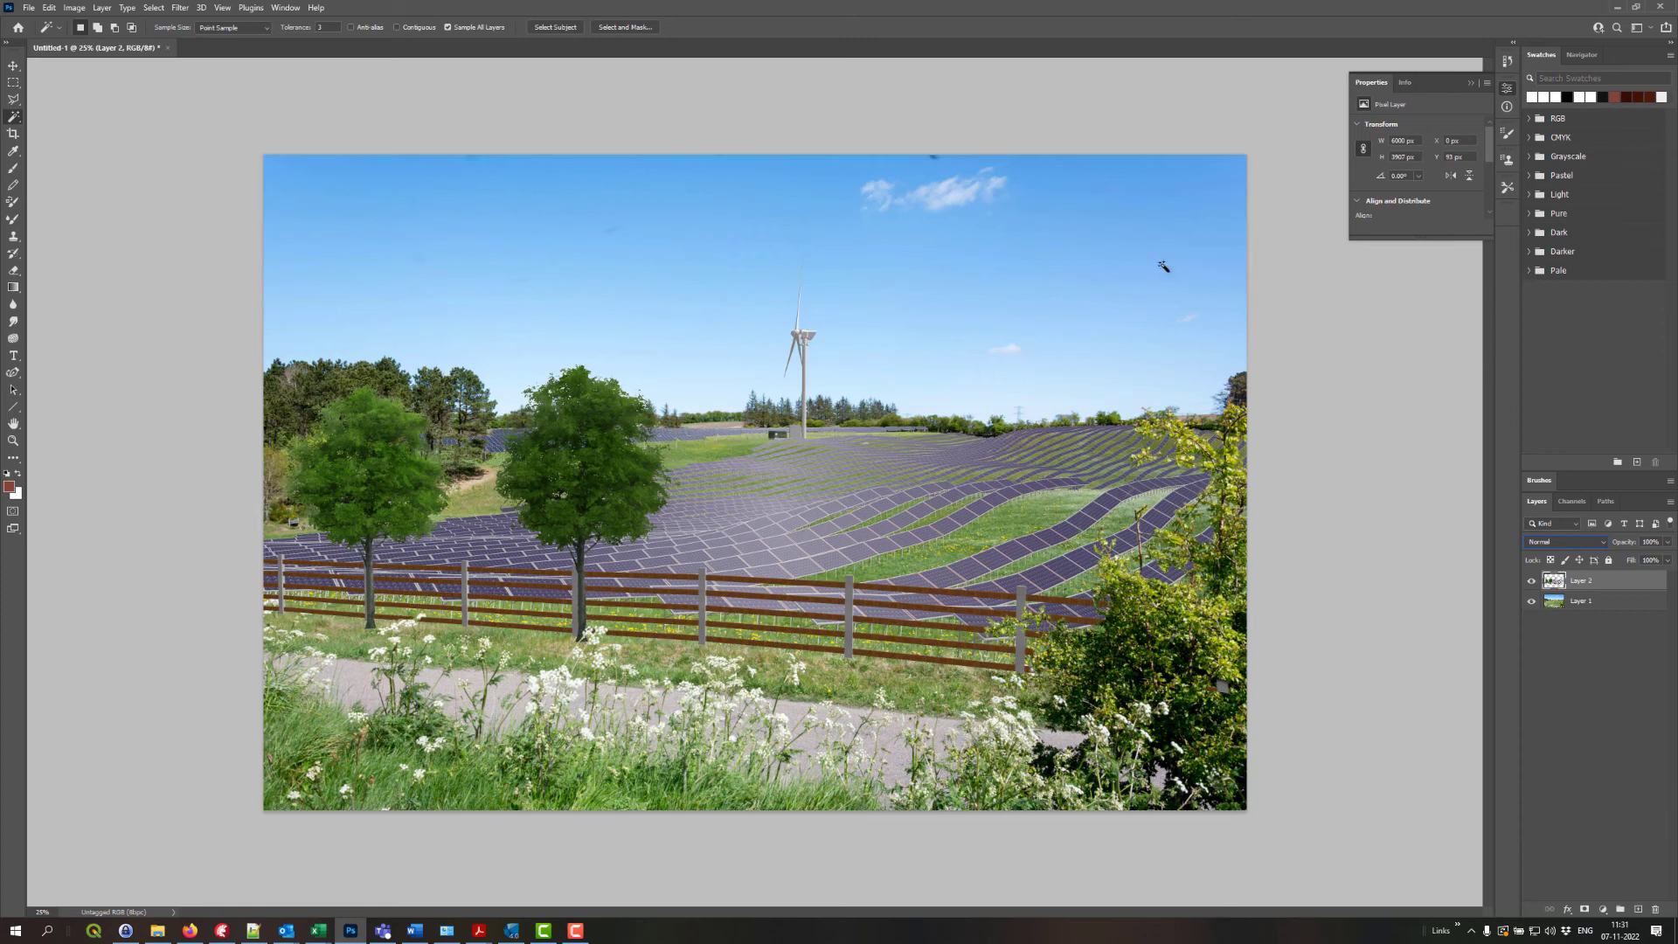
left_click(1533, 602)
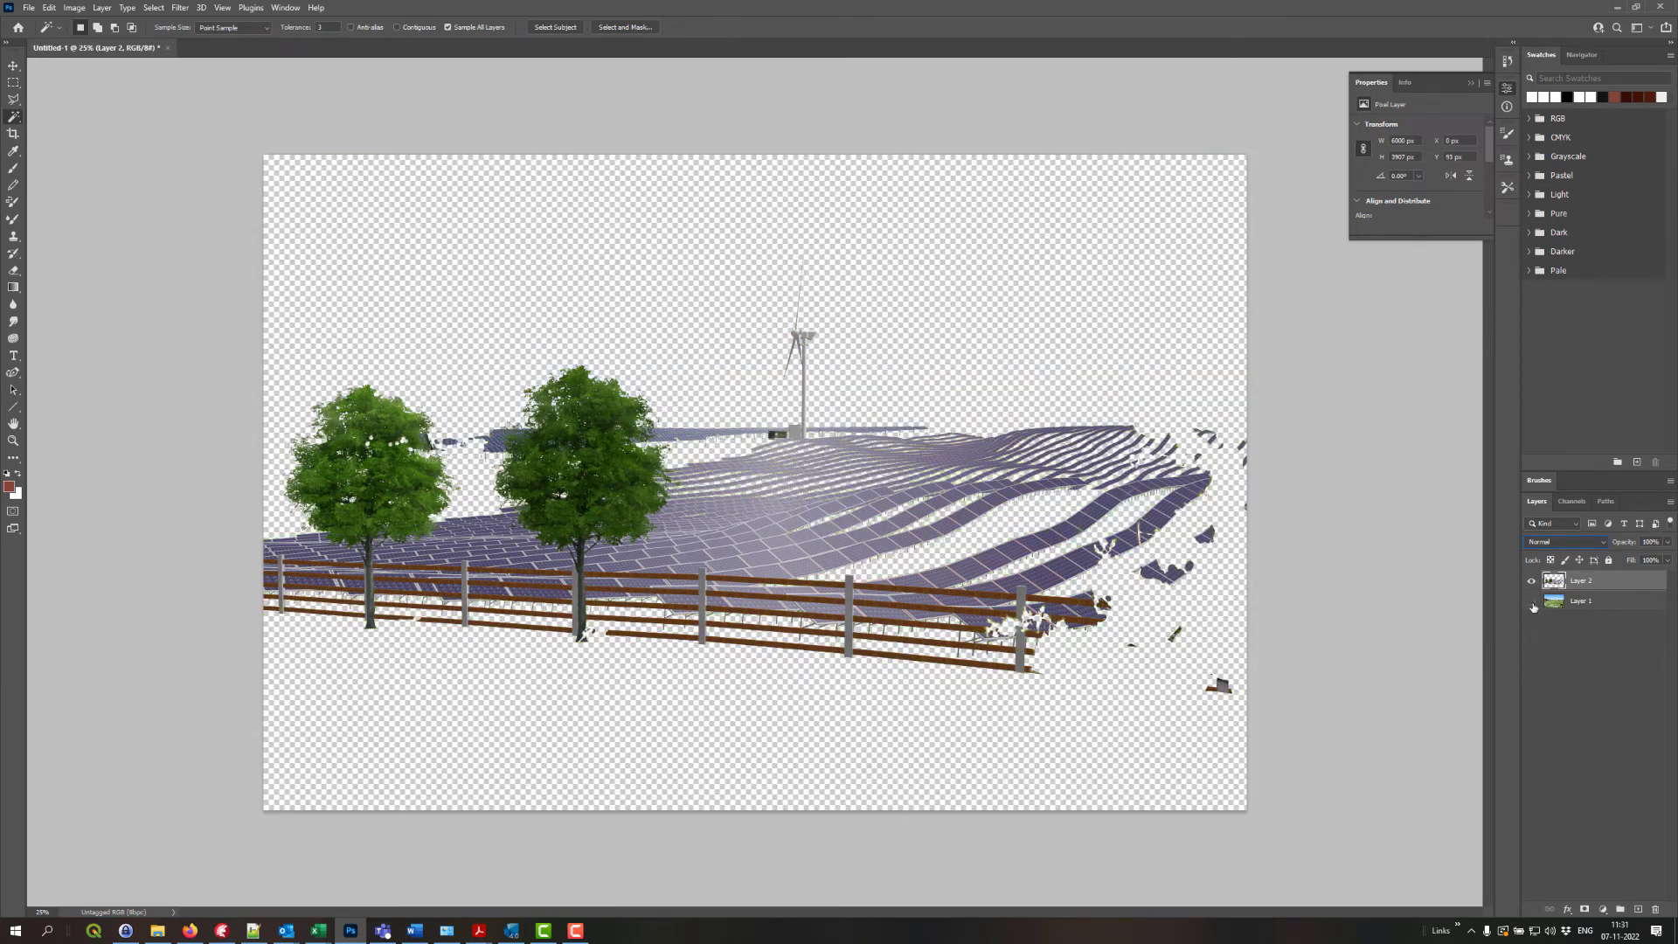
left_click(1532, 602)
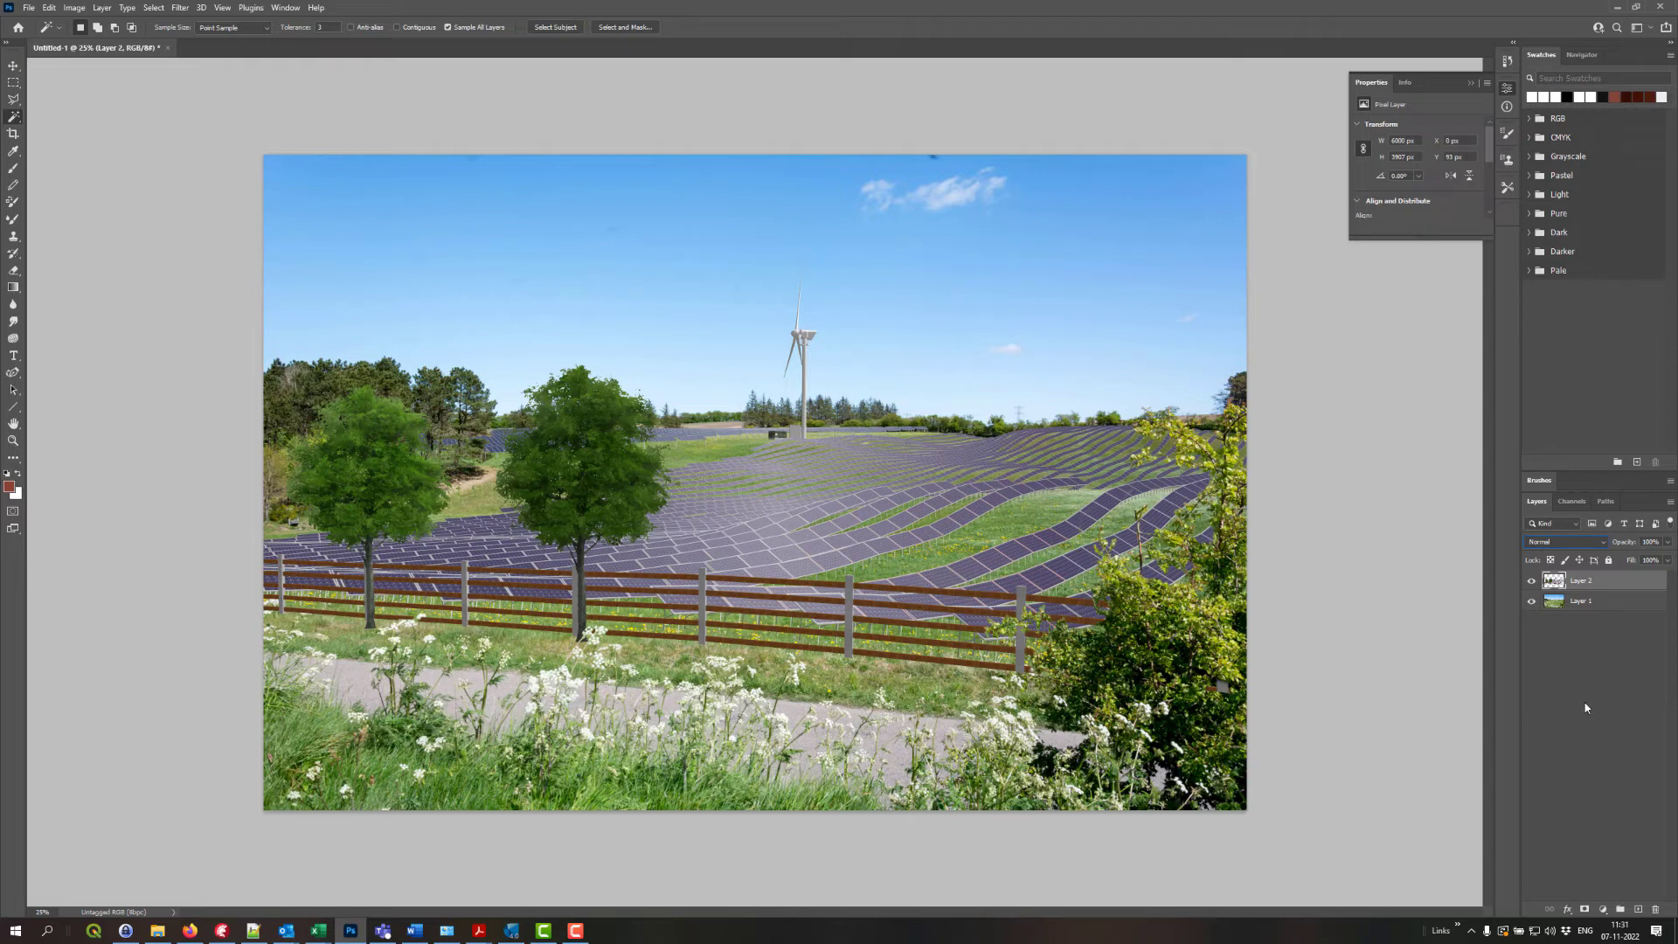
Step: Add a Brightness/Contrast adjustment clipped to Layer 2 and raise its brightness slightly
left_click(1603, 911)
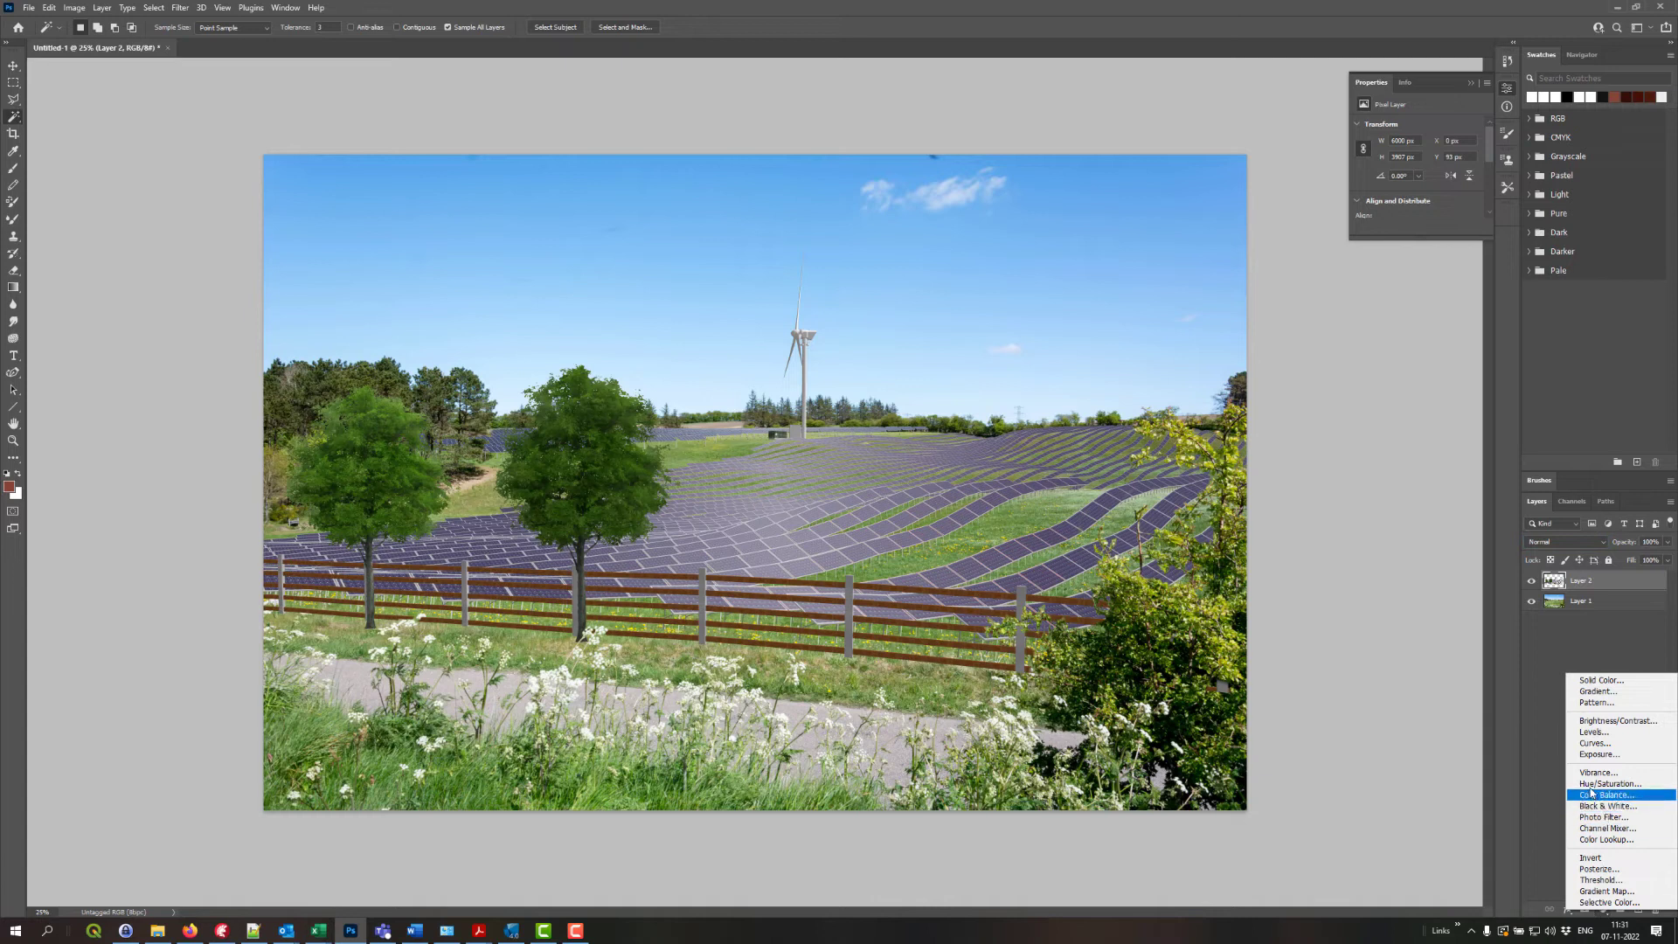
left_click(1630, 722)
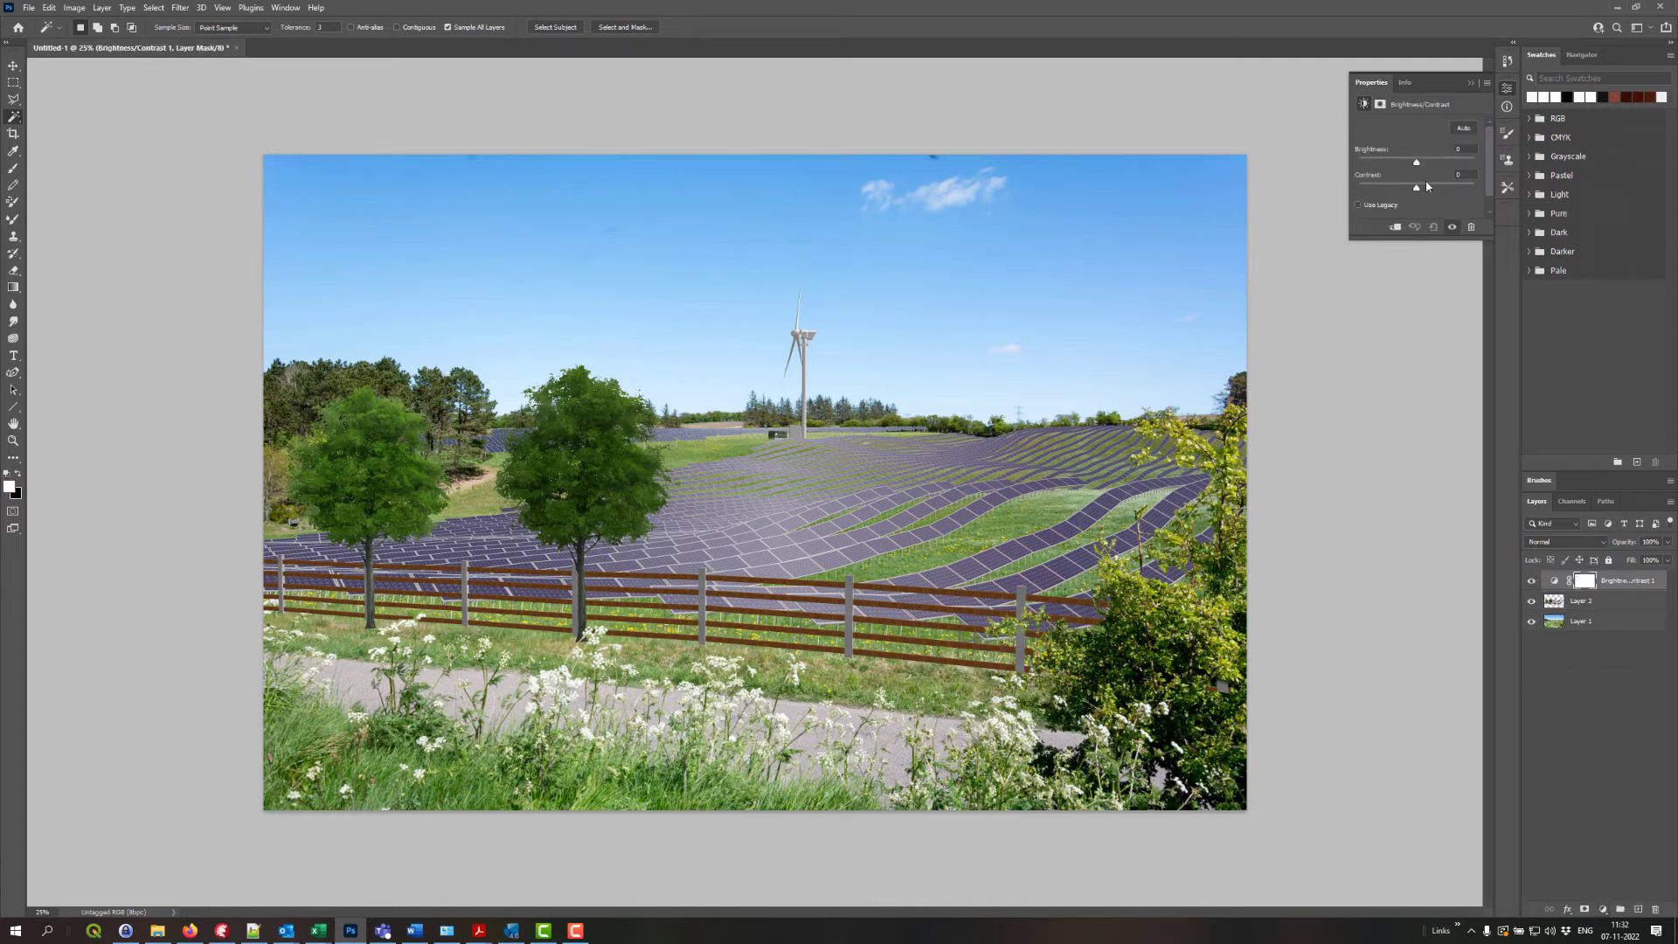
left_click(1396, 227)
left_click_drag(1417, 165, 1425, 167)
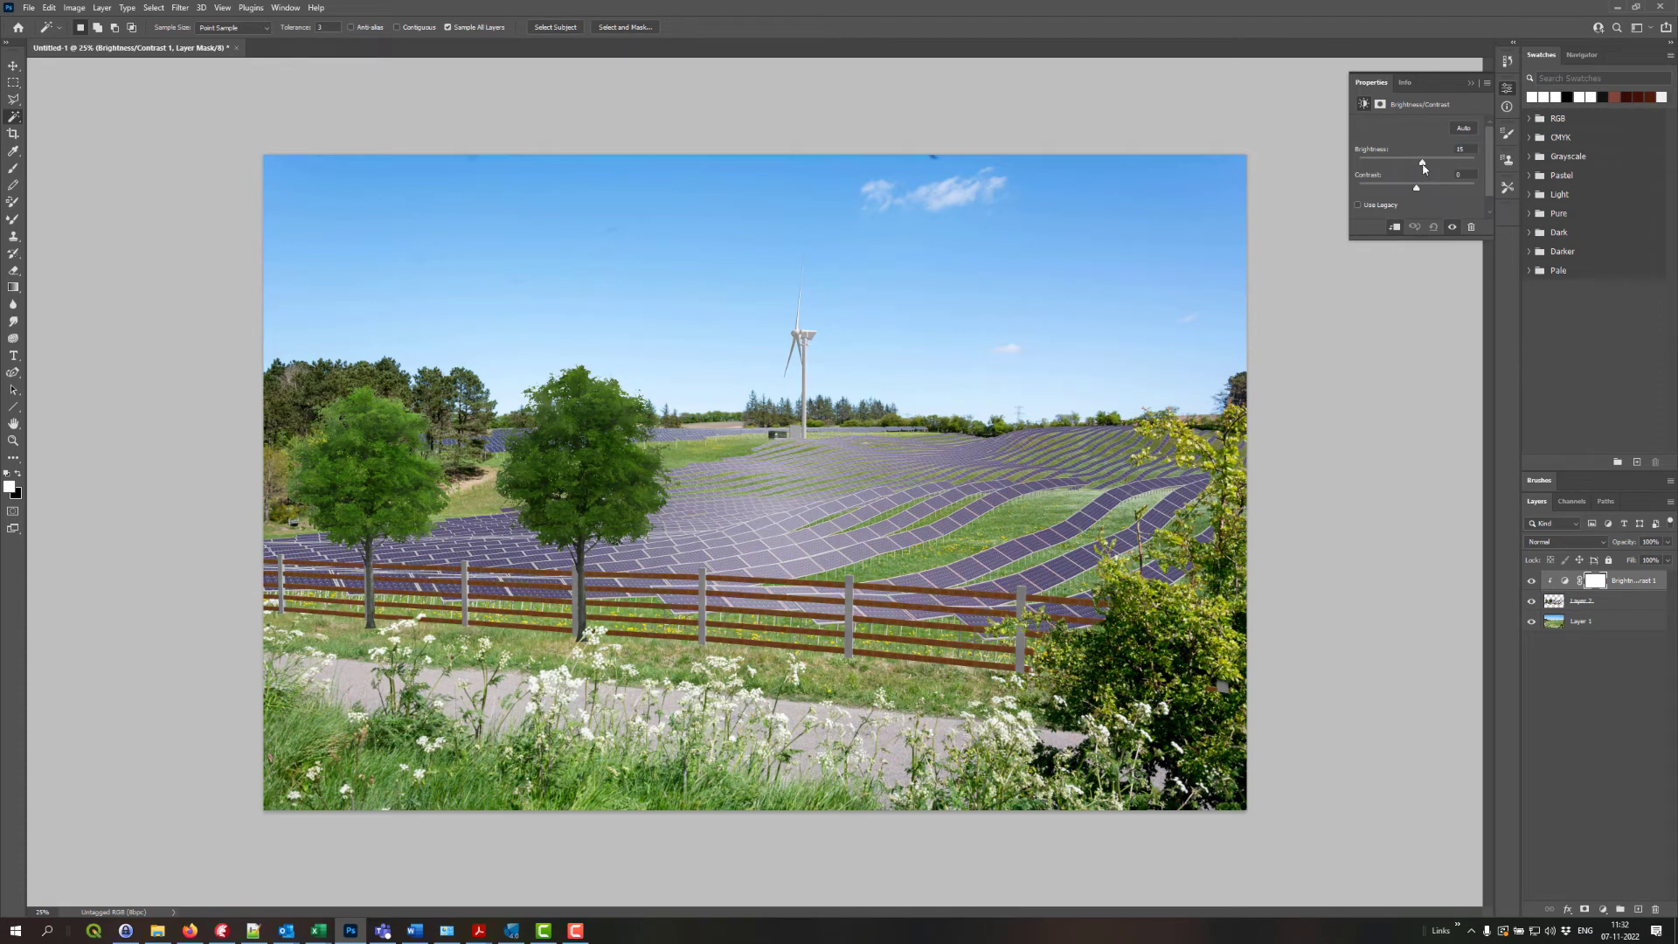
Step: Invert the adjustment's layer mask to black and paint white over the solar panels with the Brush to brighten only them
left_click(1595, 580)
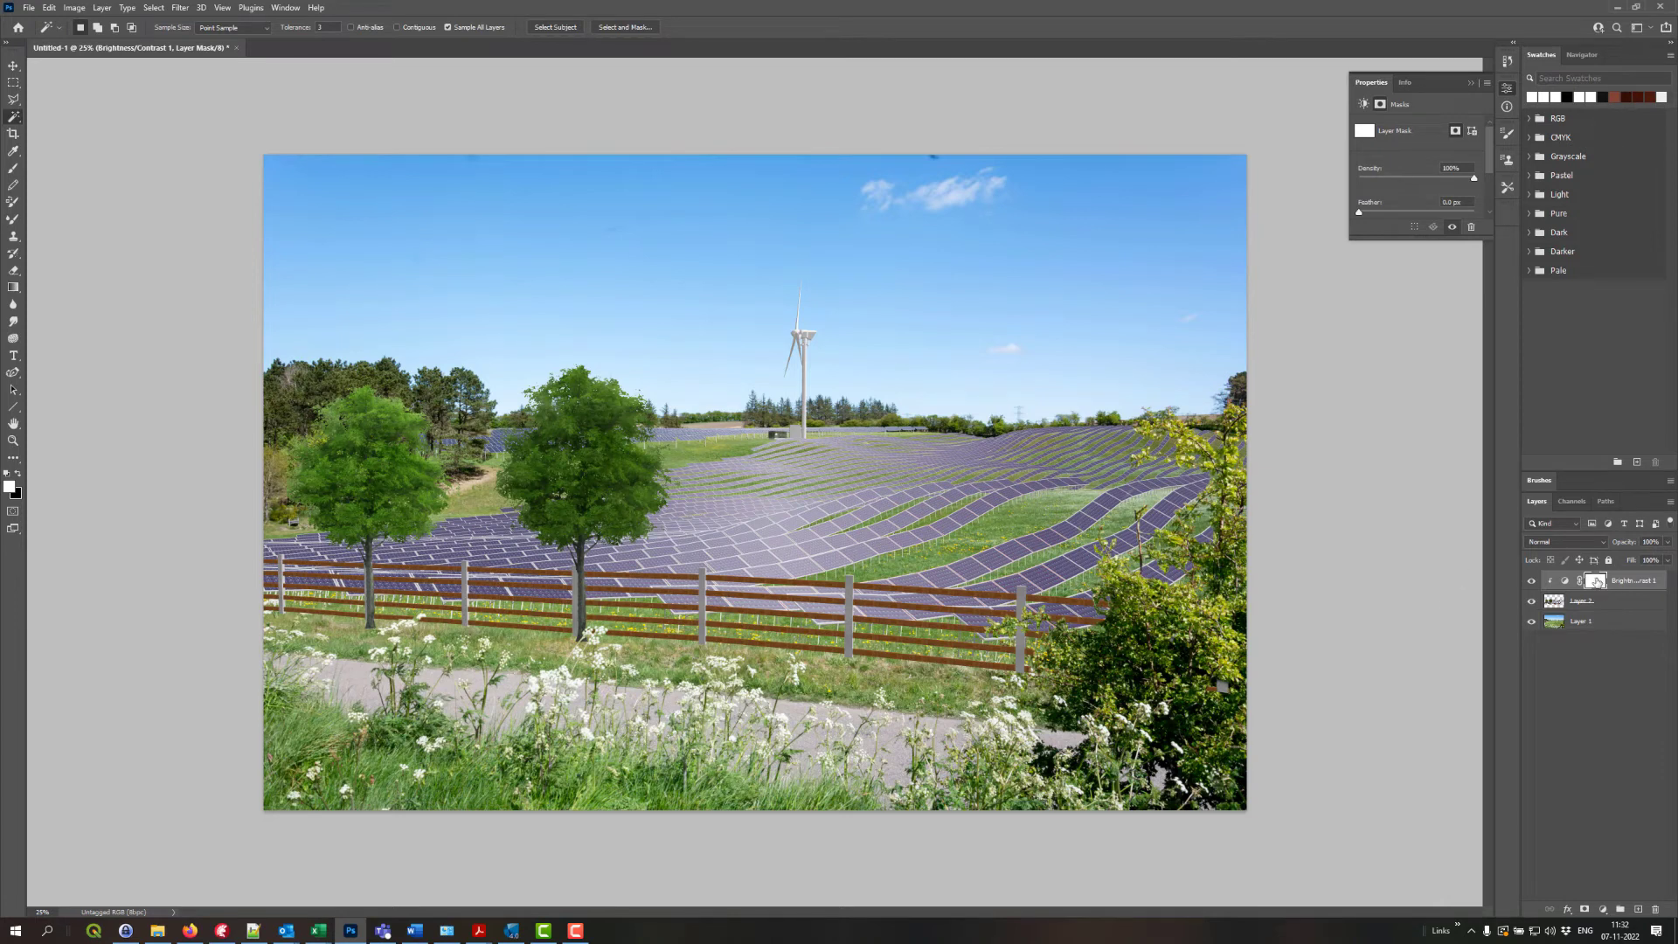
key("ctrl+i")
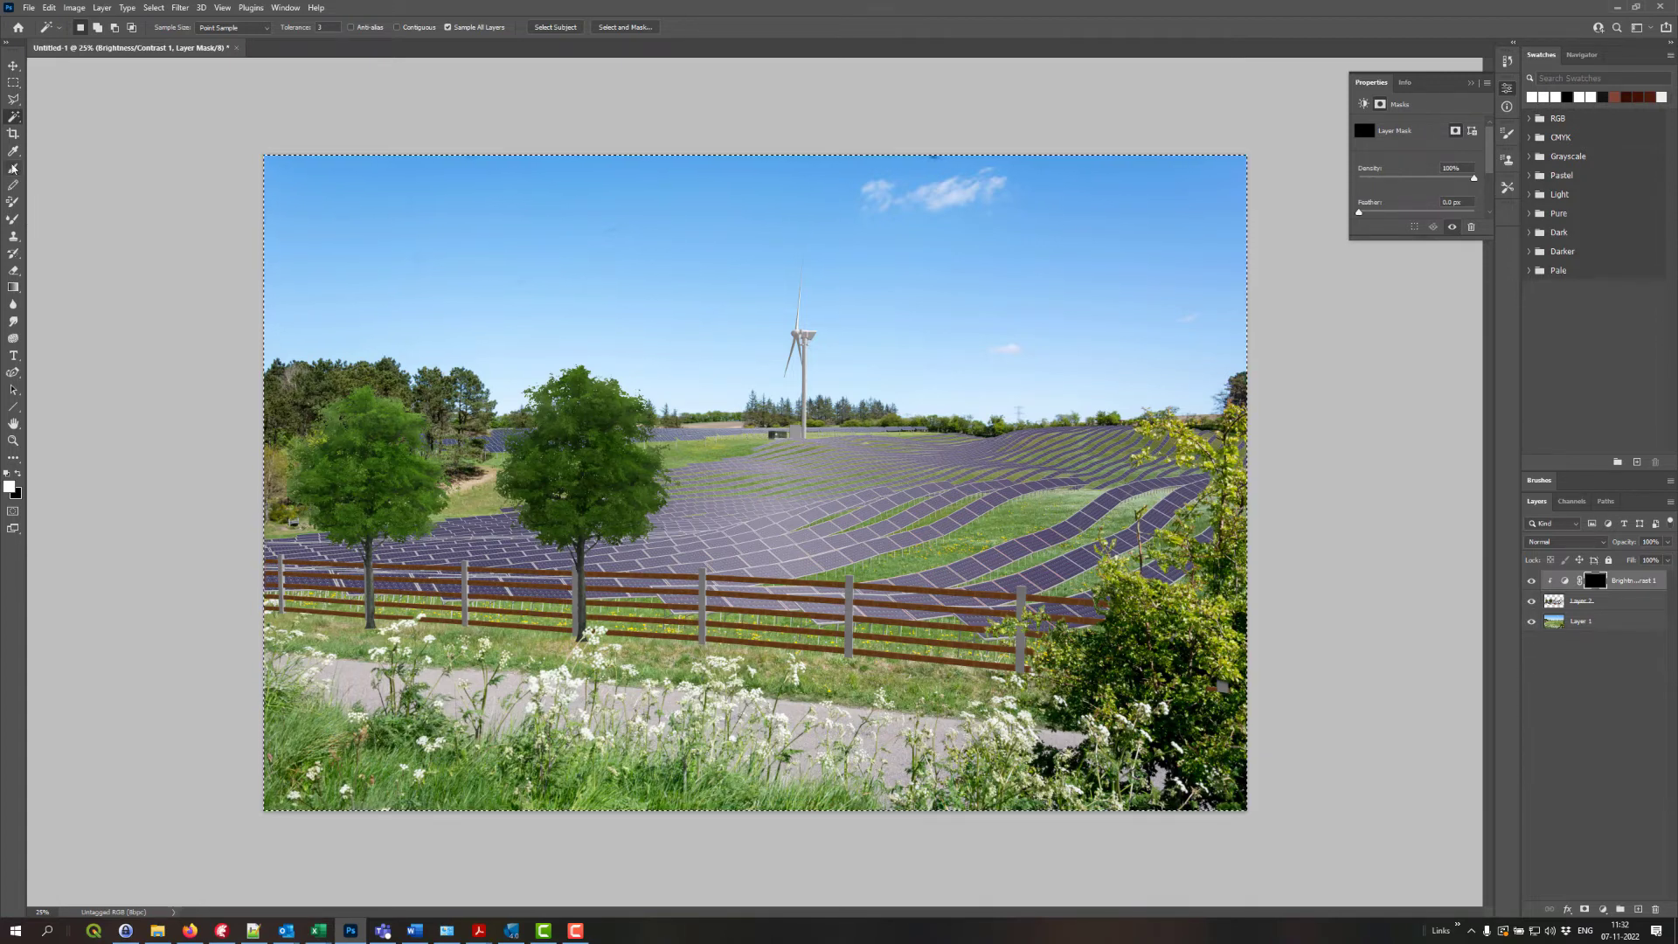
left_click(13, 168)
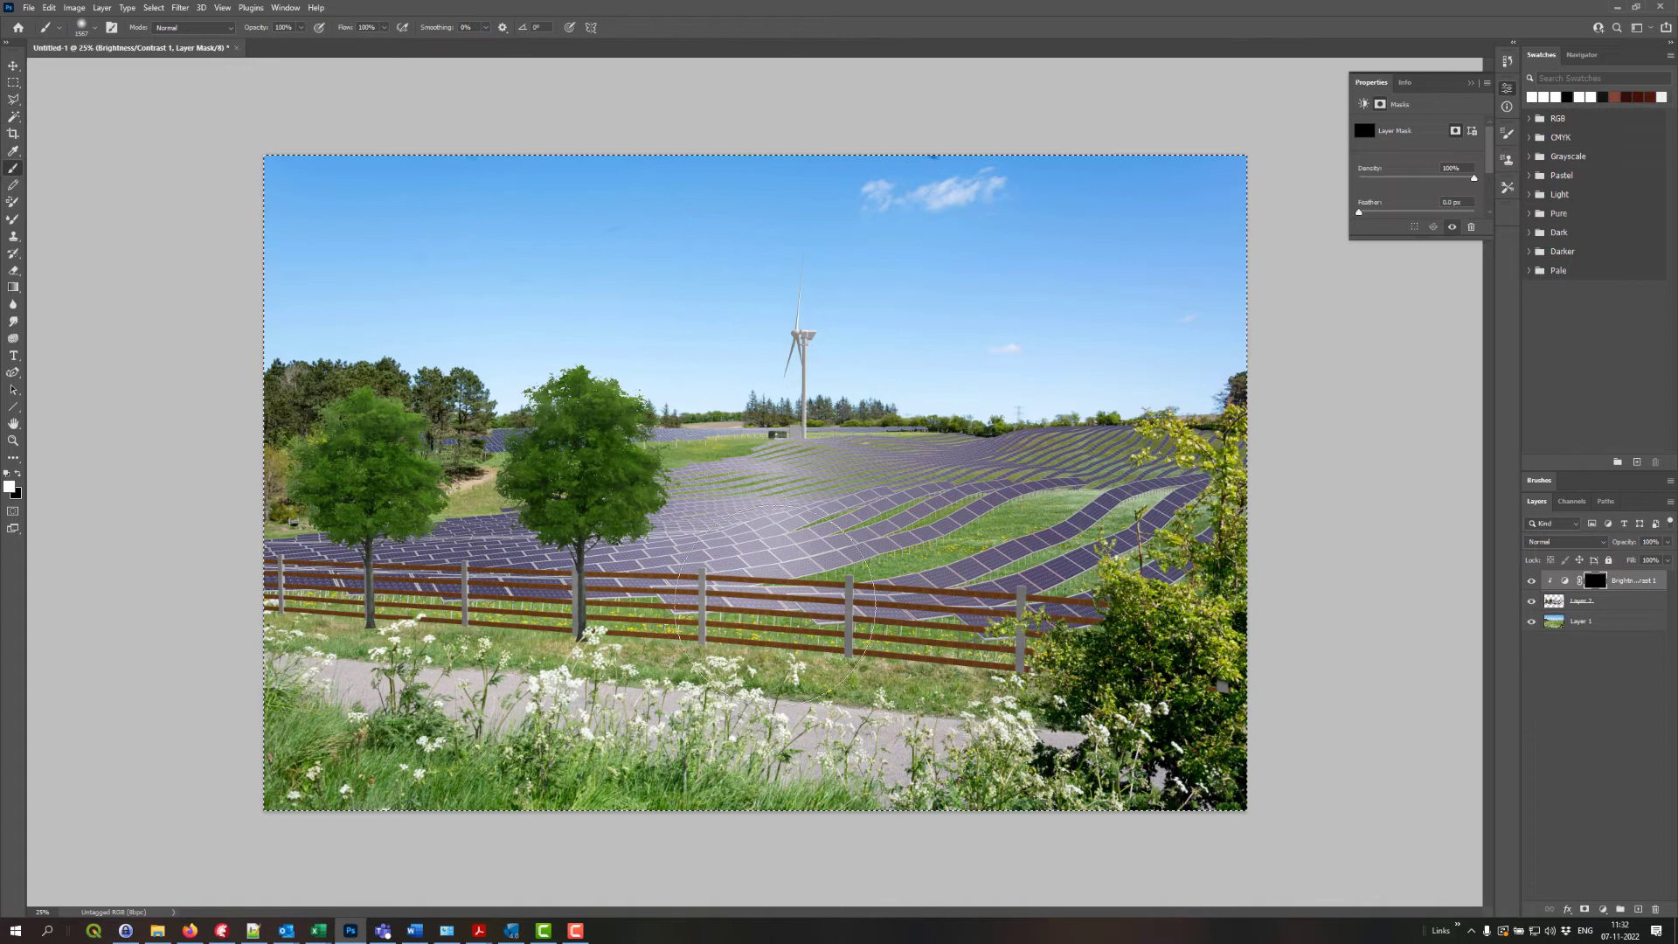
left_click(1091, 588)
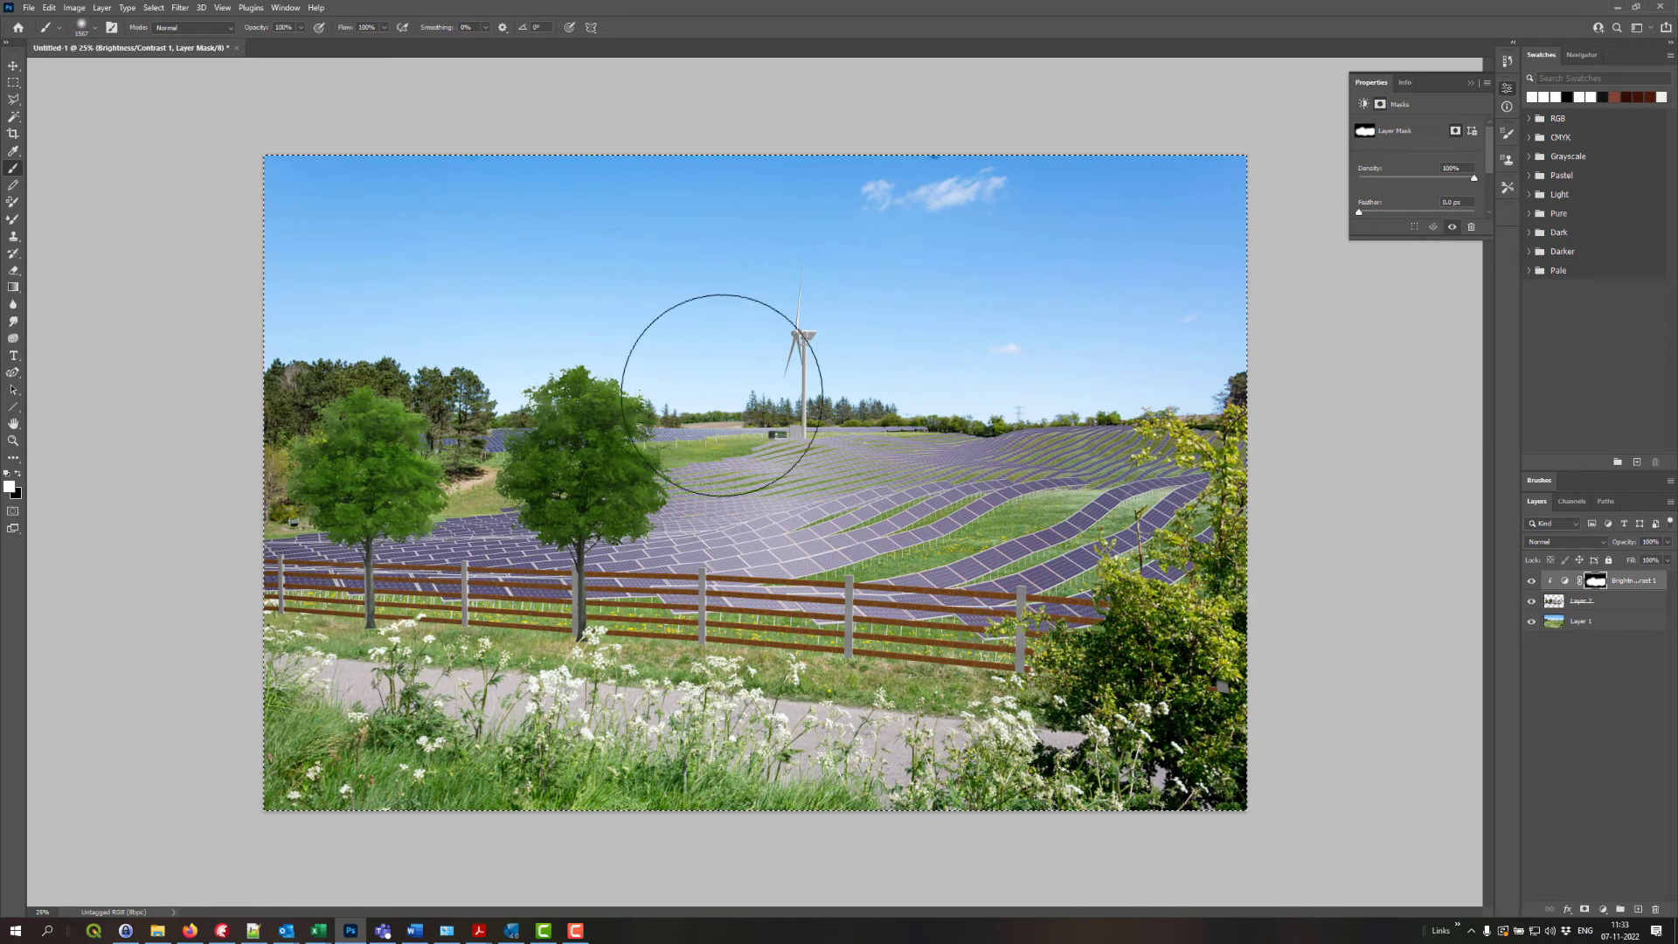
Step: Paint the adjustment's layer mask entirely black again, and brush white over only the central part of the solar panels
left_click(20, 476)
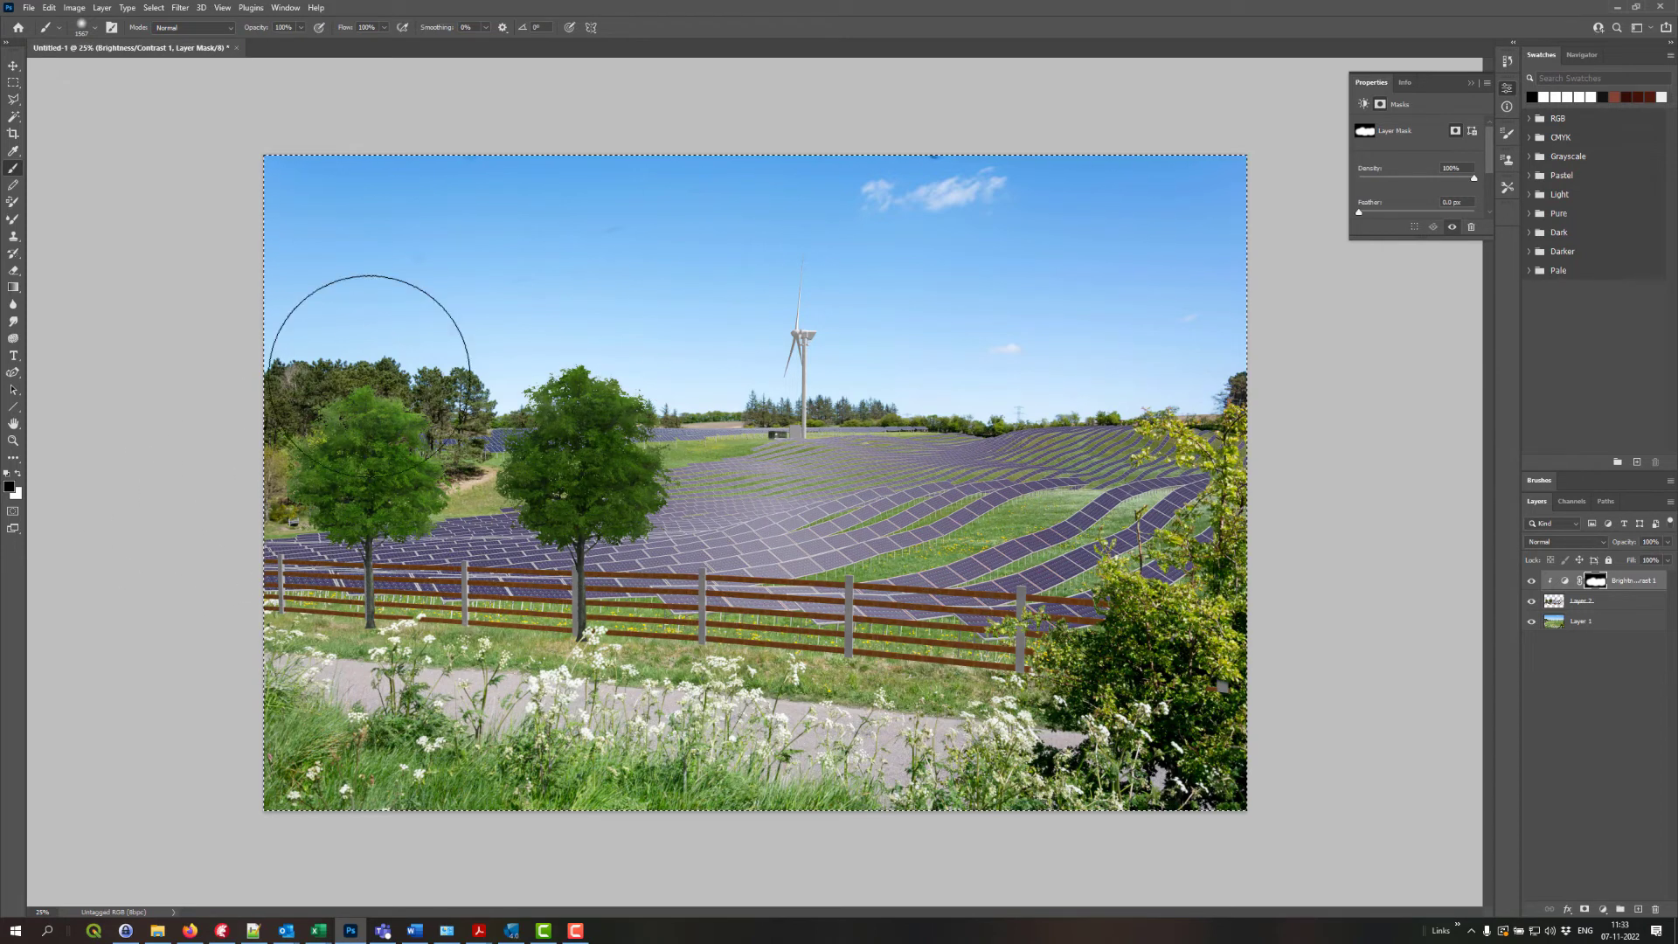
mouse_move(381, 299)
left_mouse_down()
mouse_move(1413, 441)
mouse_move(1364, 493)
left_mouse_up()
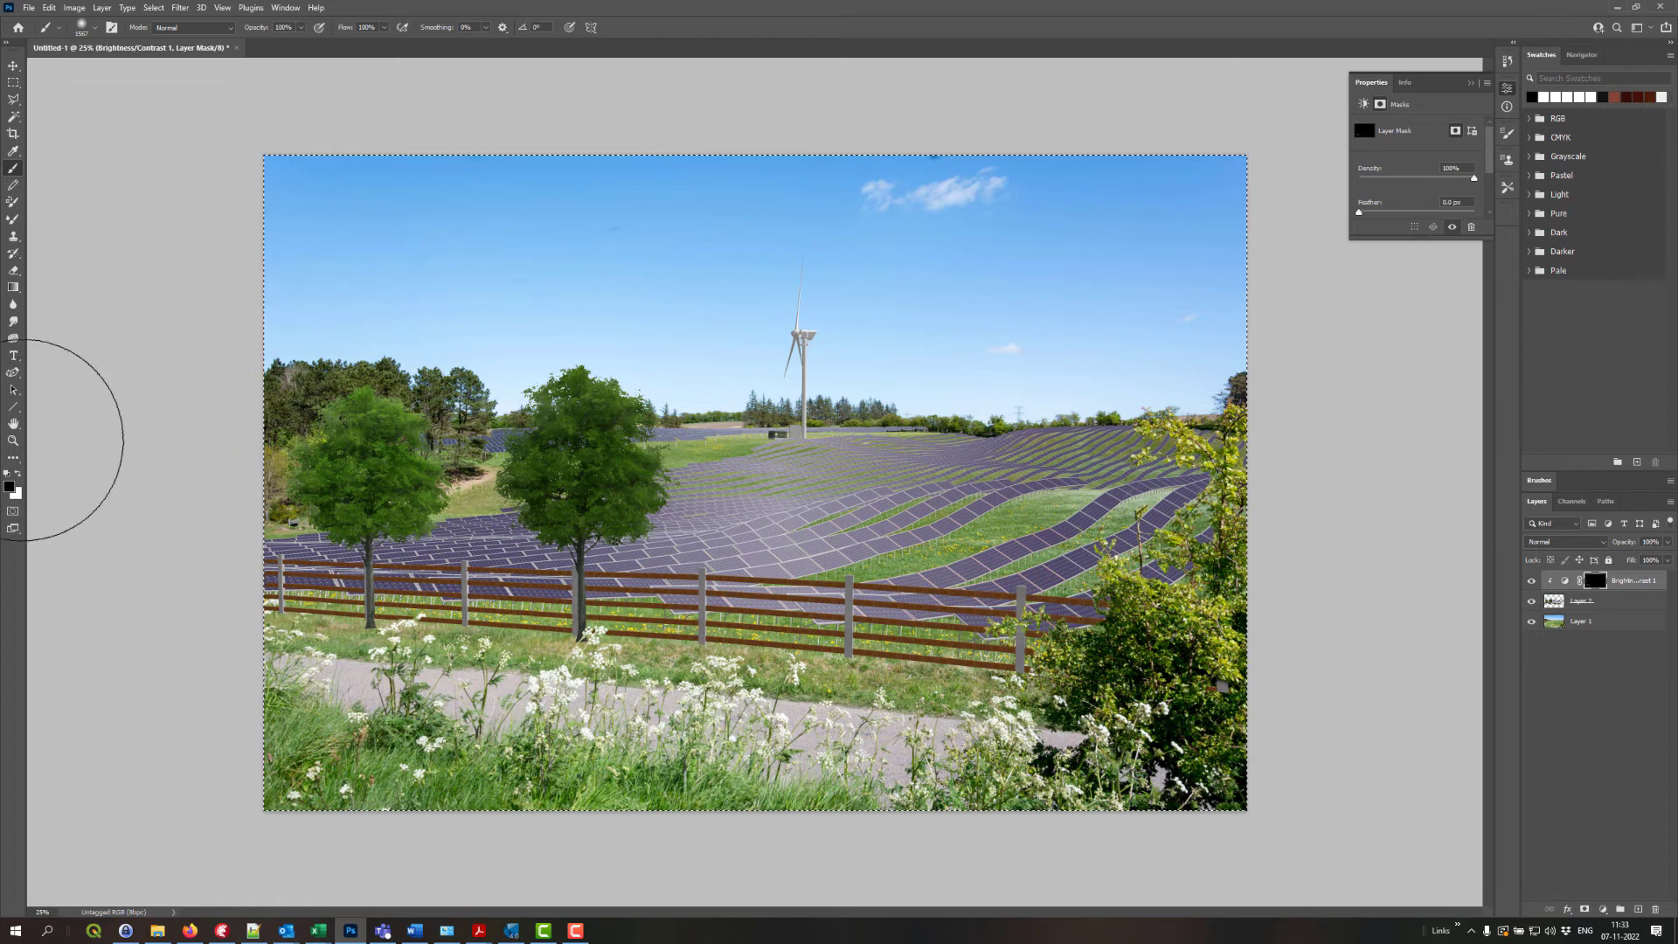
left_click(19, 473)
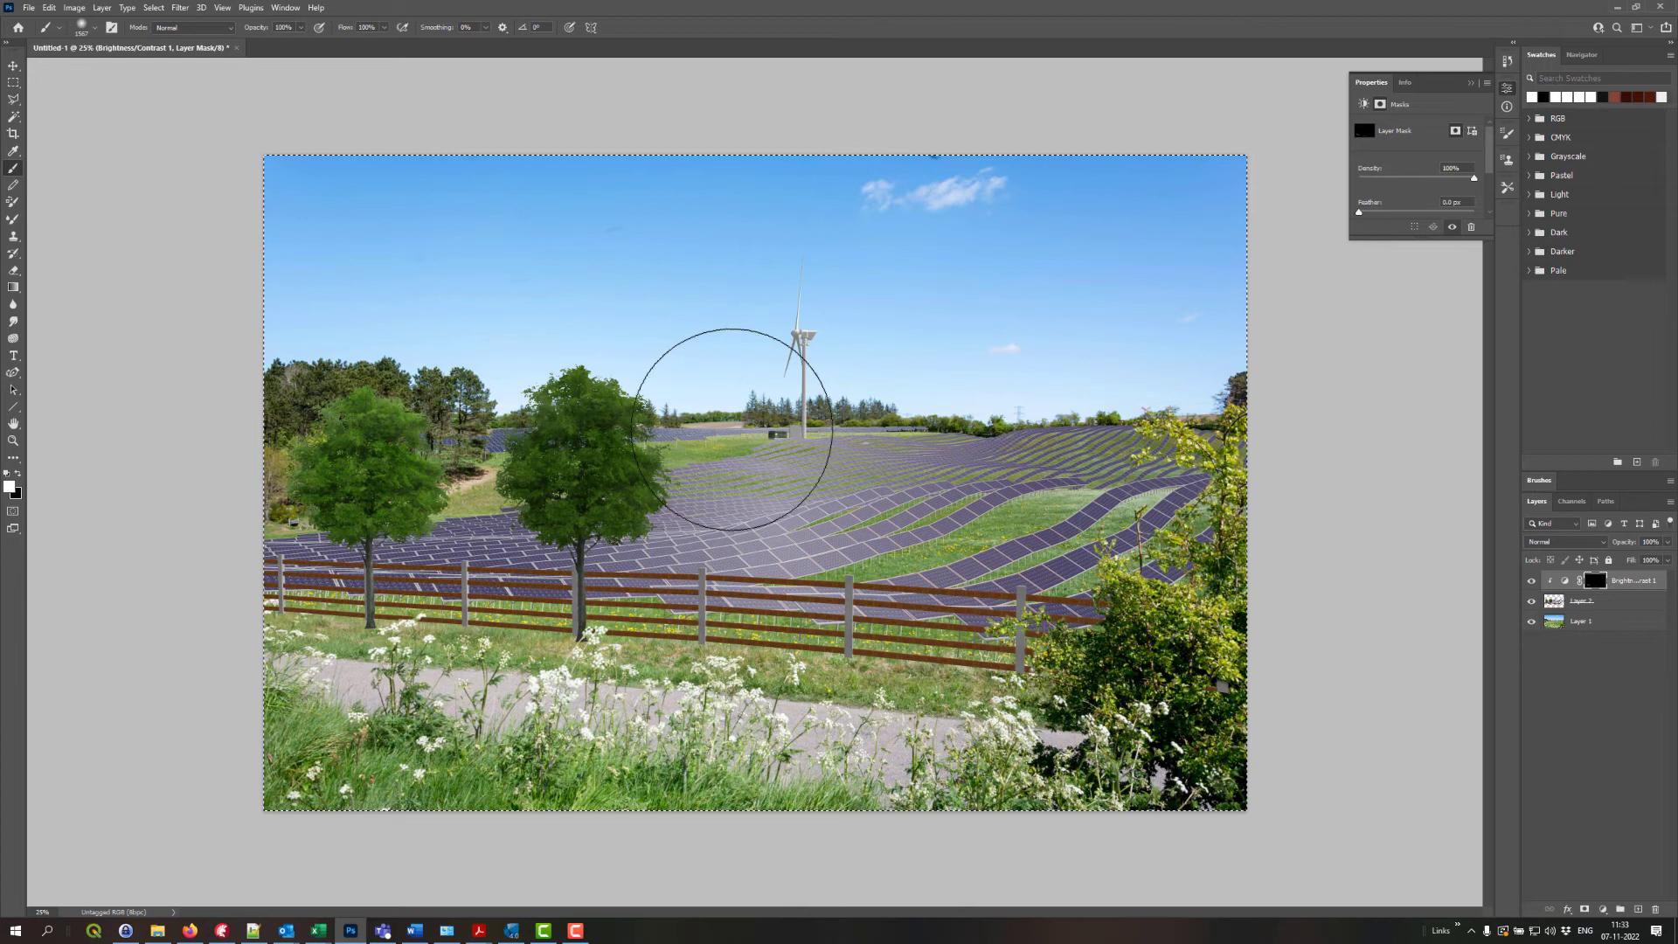
mouse_move(734, 419)
left_mouse_down()
mouse_move(749, 469)
mouse_move(795, 487)
mouse_move(807, 539)
mouse_move(723, 385)
mouse_move(817, 549)
left_mouse_up()
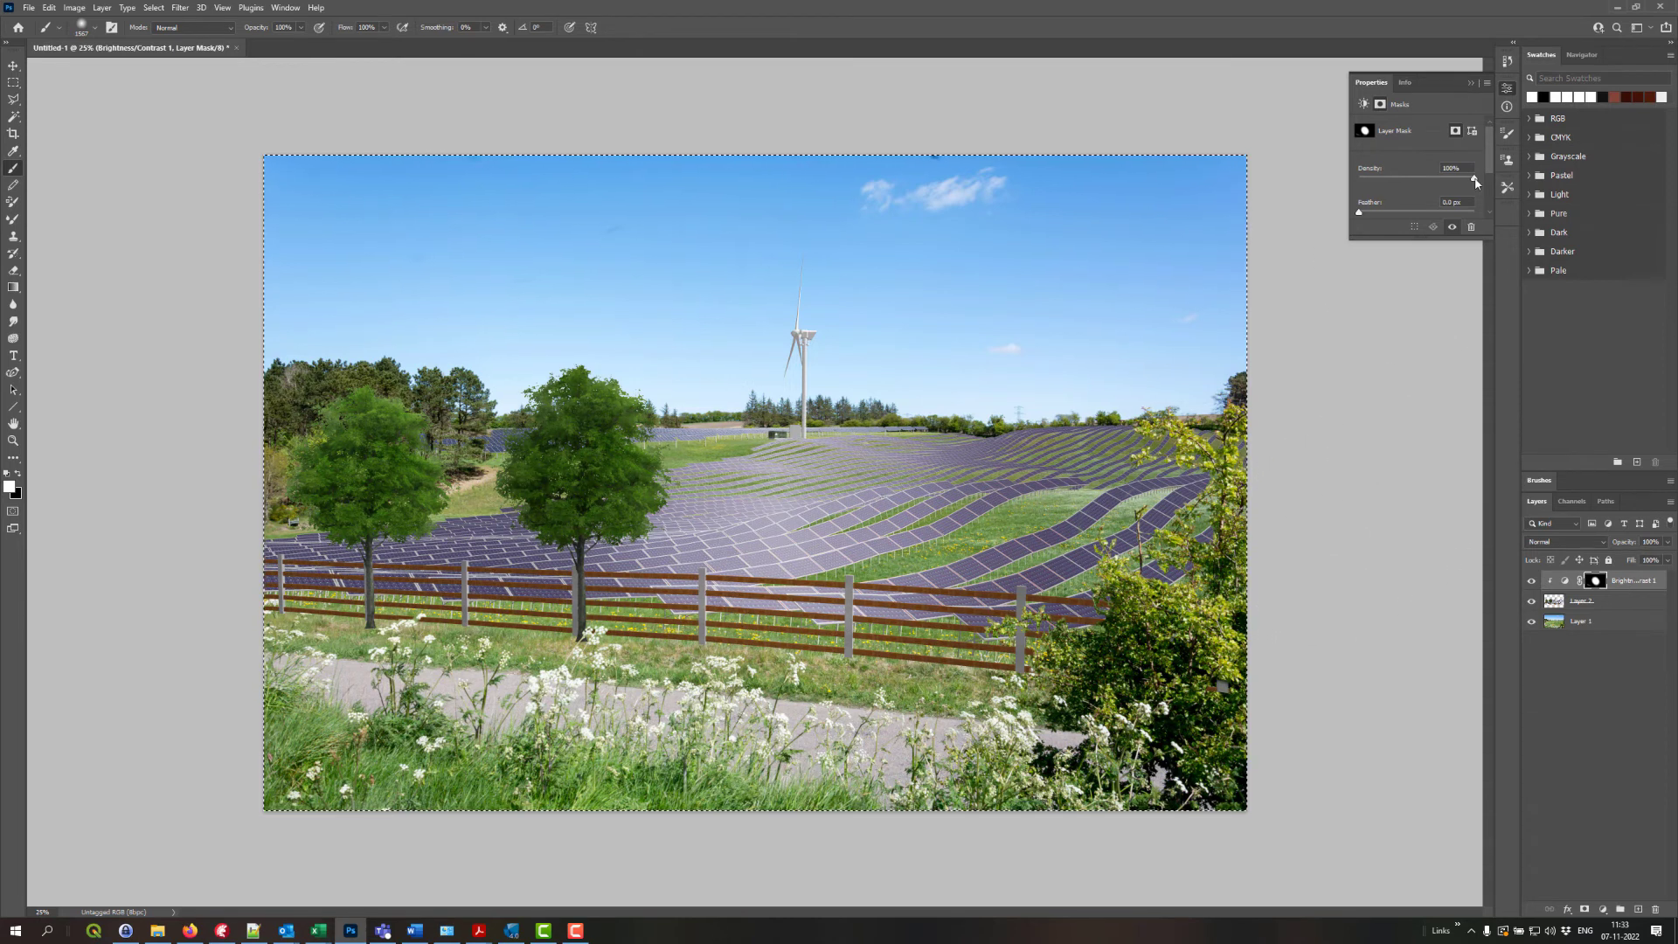
Step: Lower the Brightness/Contrast adjustment's brightness to slightly below zero so the masked-in central panels darken
mouse_move(1475, 182)
left_mouse_down()
mouse_move(1451, 180)
mouse_move(1482, 179)
left_mouse_up()
left_click(1565, 582)
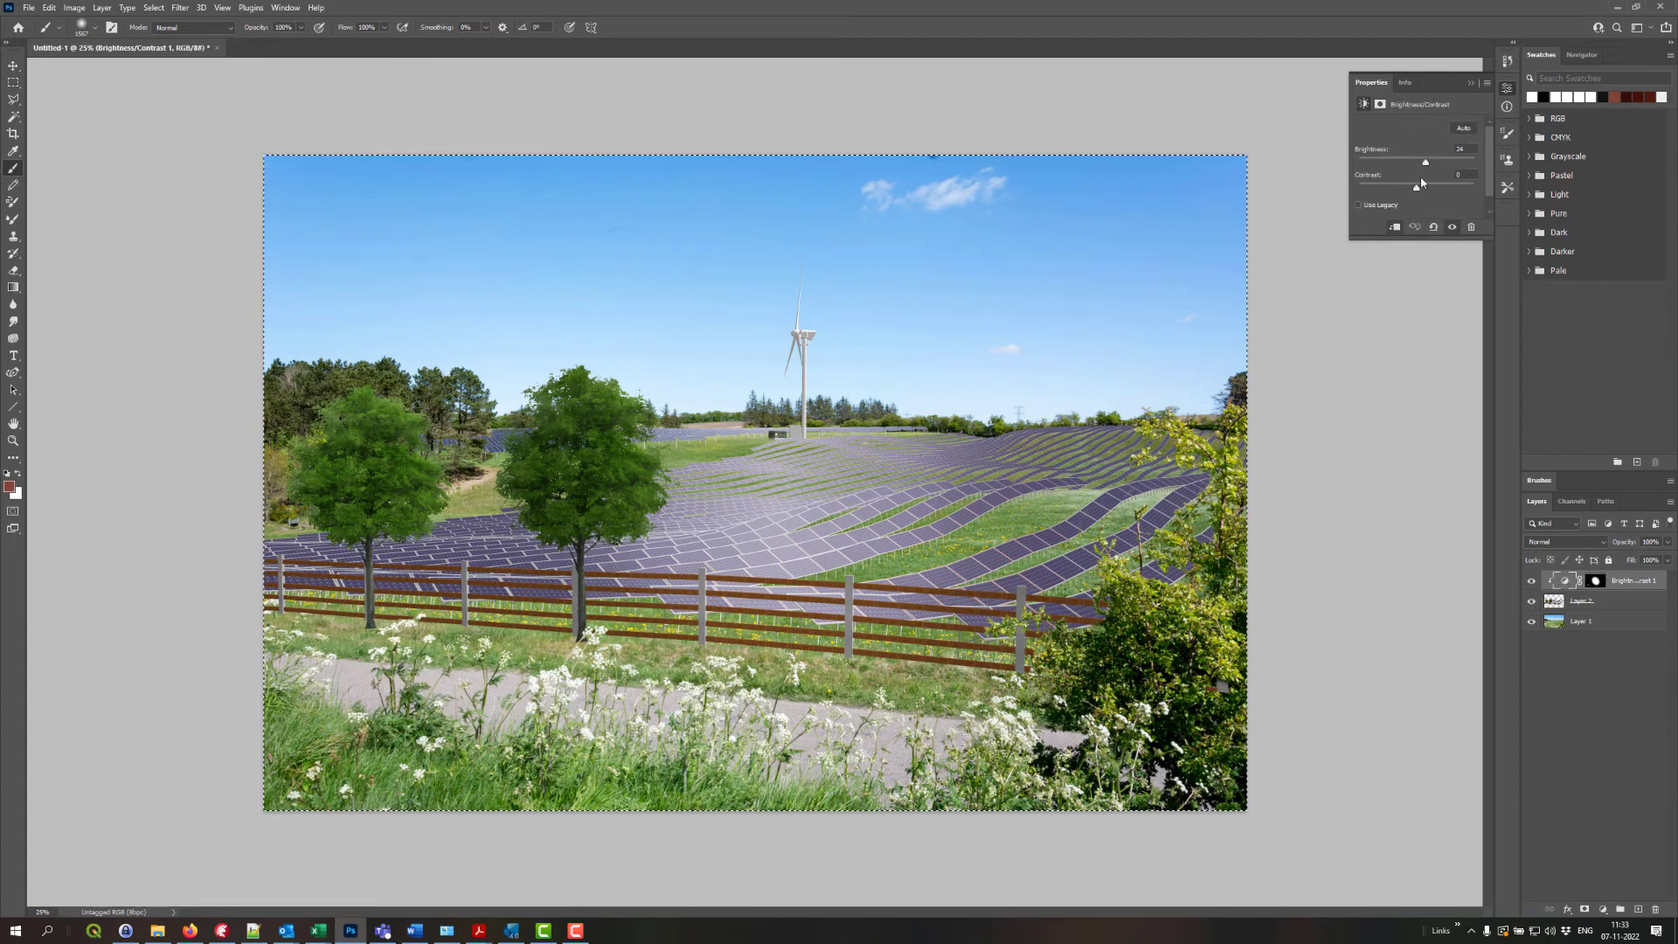
mouse_move(1435, 159)
left_mouse_down()
mouse_move(1366, 164)
mouse_move(1414, 166)
left_mouse_up()
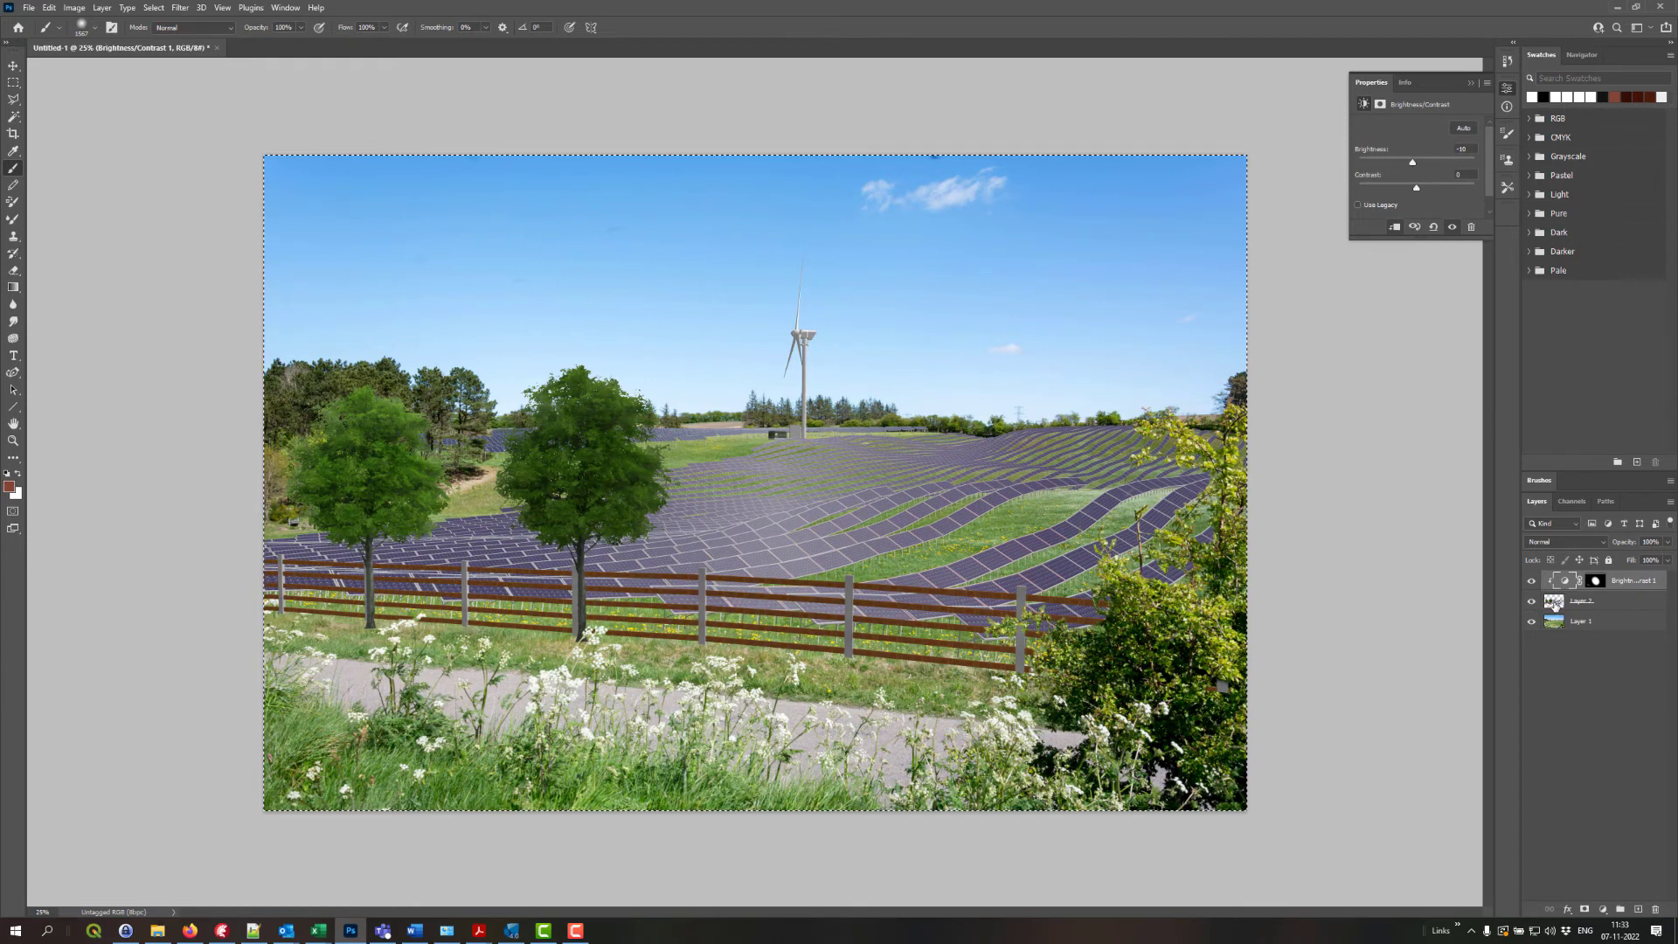
Step: Add a layer mask to Layer 2 and brush black over the two trees to hide them, restoring them with white
left_click(1556, 603)
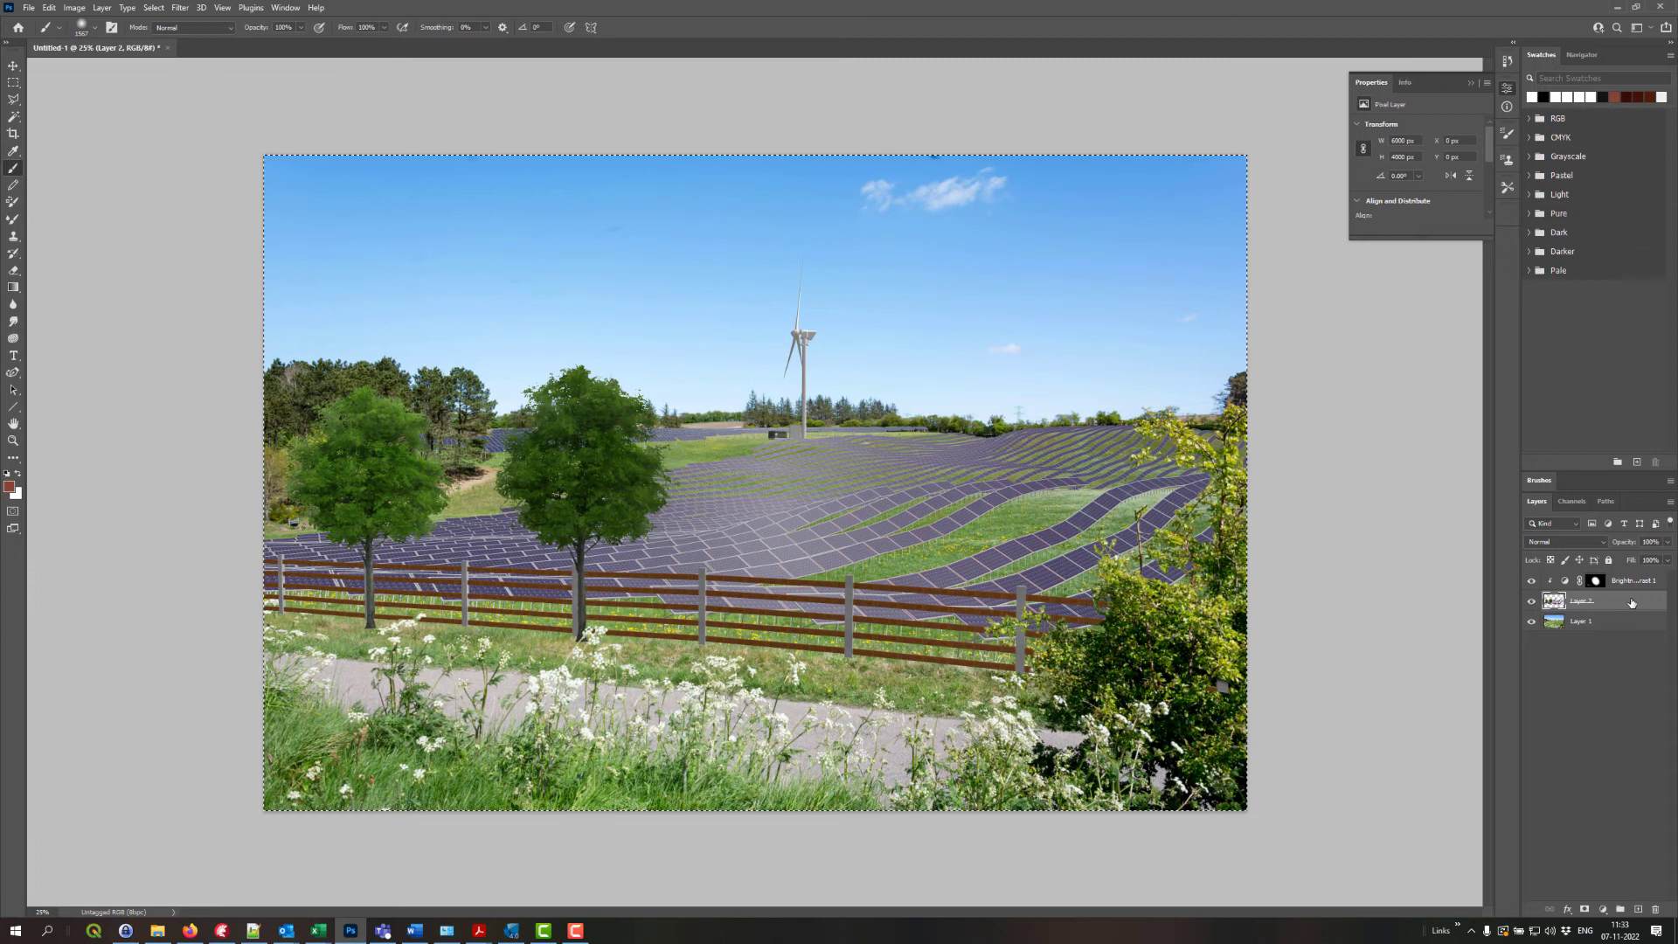
left_click(1585, 909)
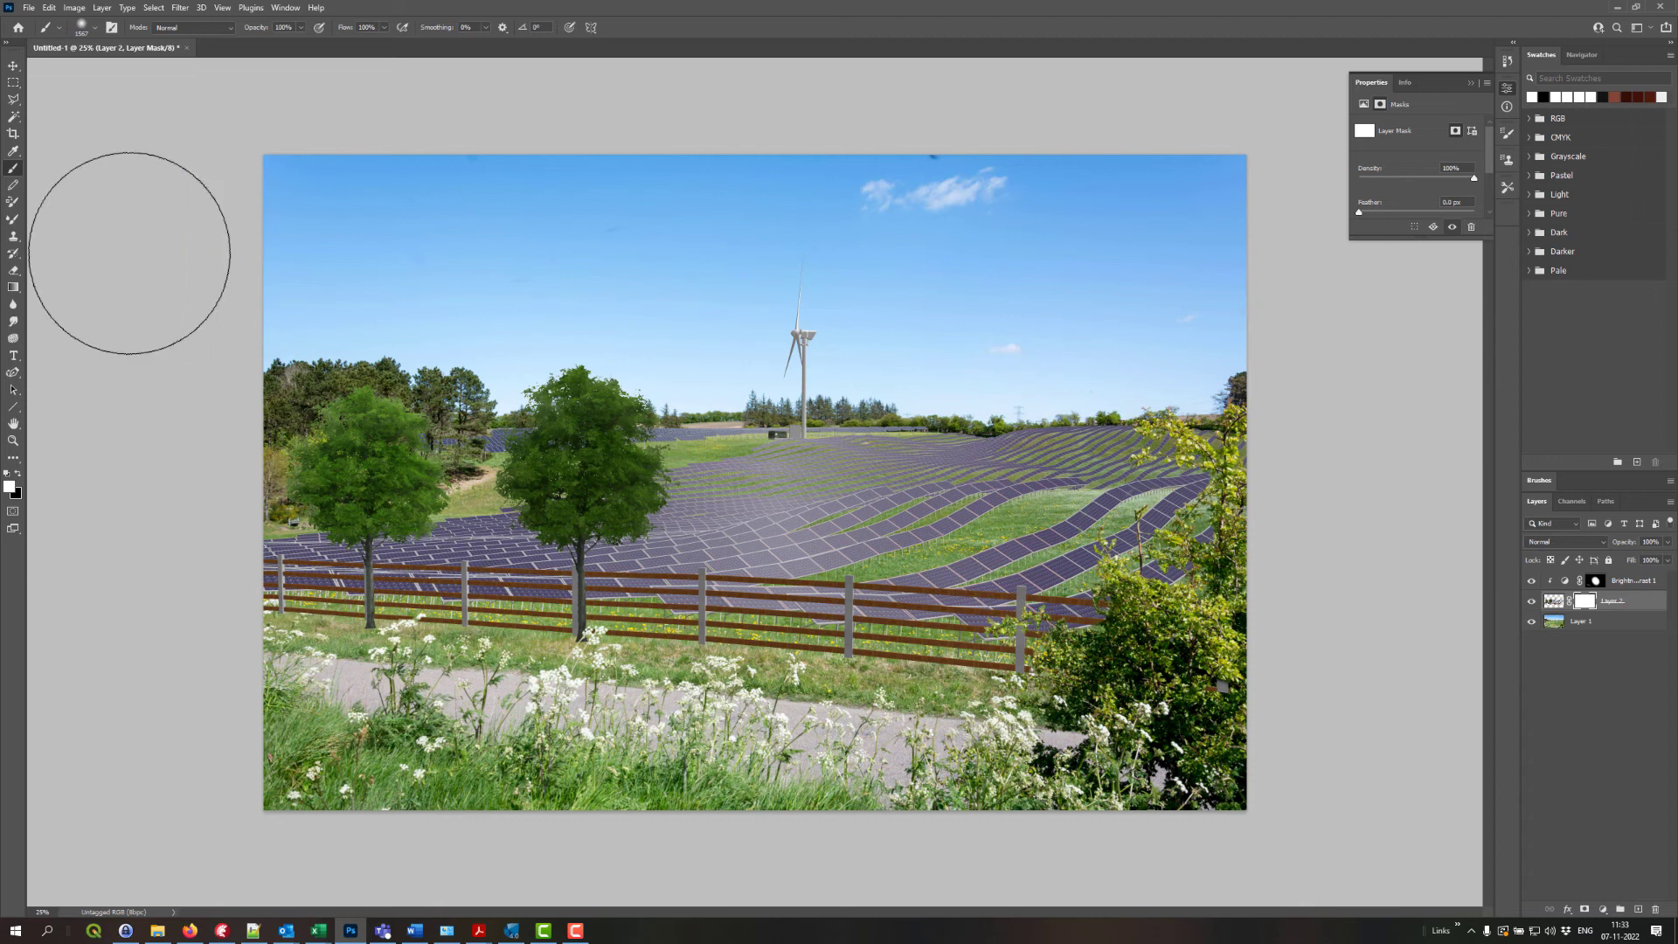
left_click(19, 474)
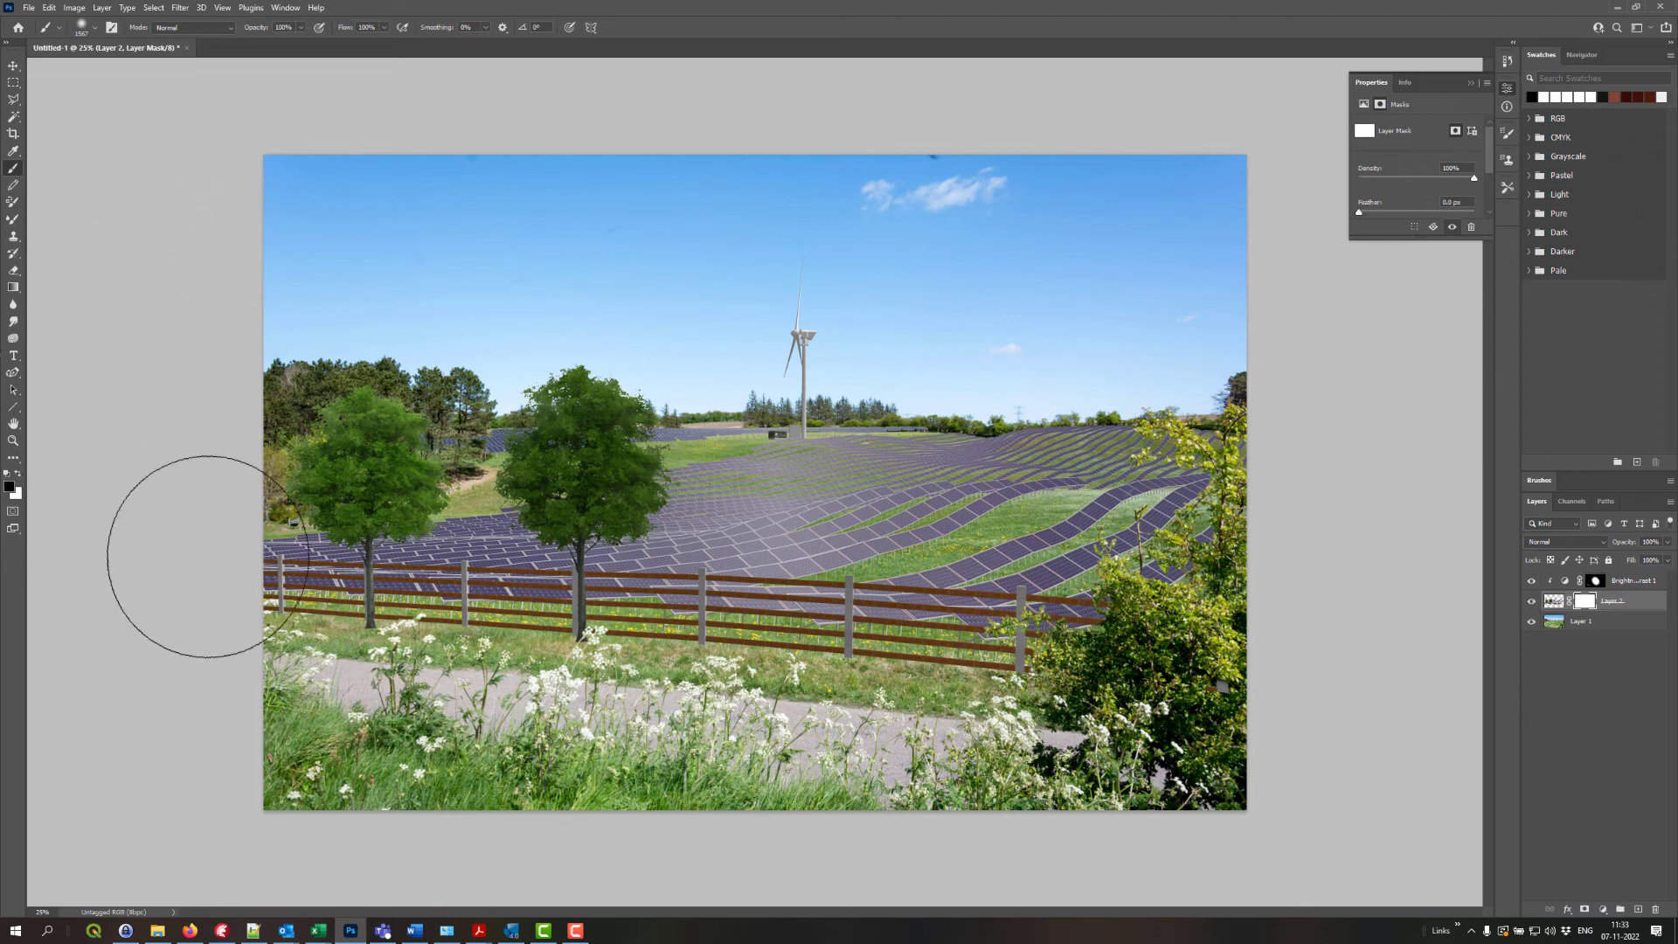
mouse_move(580, 375)
left_mouse_down()
mouse_move(500, 422)
mouse_move(594, 559)
mouse_move(787, 490)
mouse_move(961, 542)
mouse_move(822, 459)
mouse_move(1021, 584)
mouse_move(839, 490)
mouse_move(437, 489)
mouse_move(410, 542)
left_mouse_up()
key("x")
mouse_move(821, 662)
left_mouse_down()
mouse_move(1171, 350)
mouse_move(1156, 2)
mouse_move(1211, 1)
left_mouse_up()
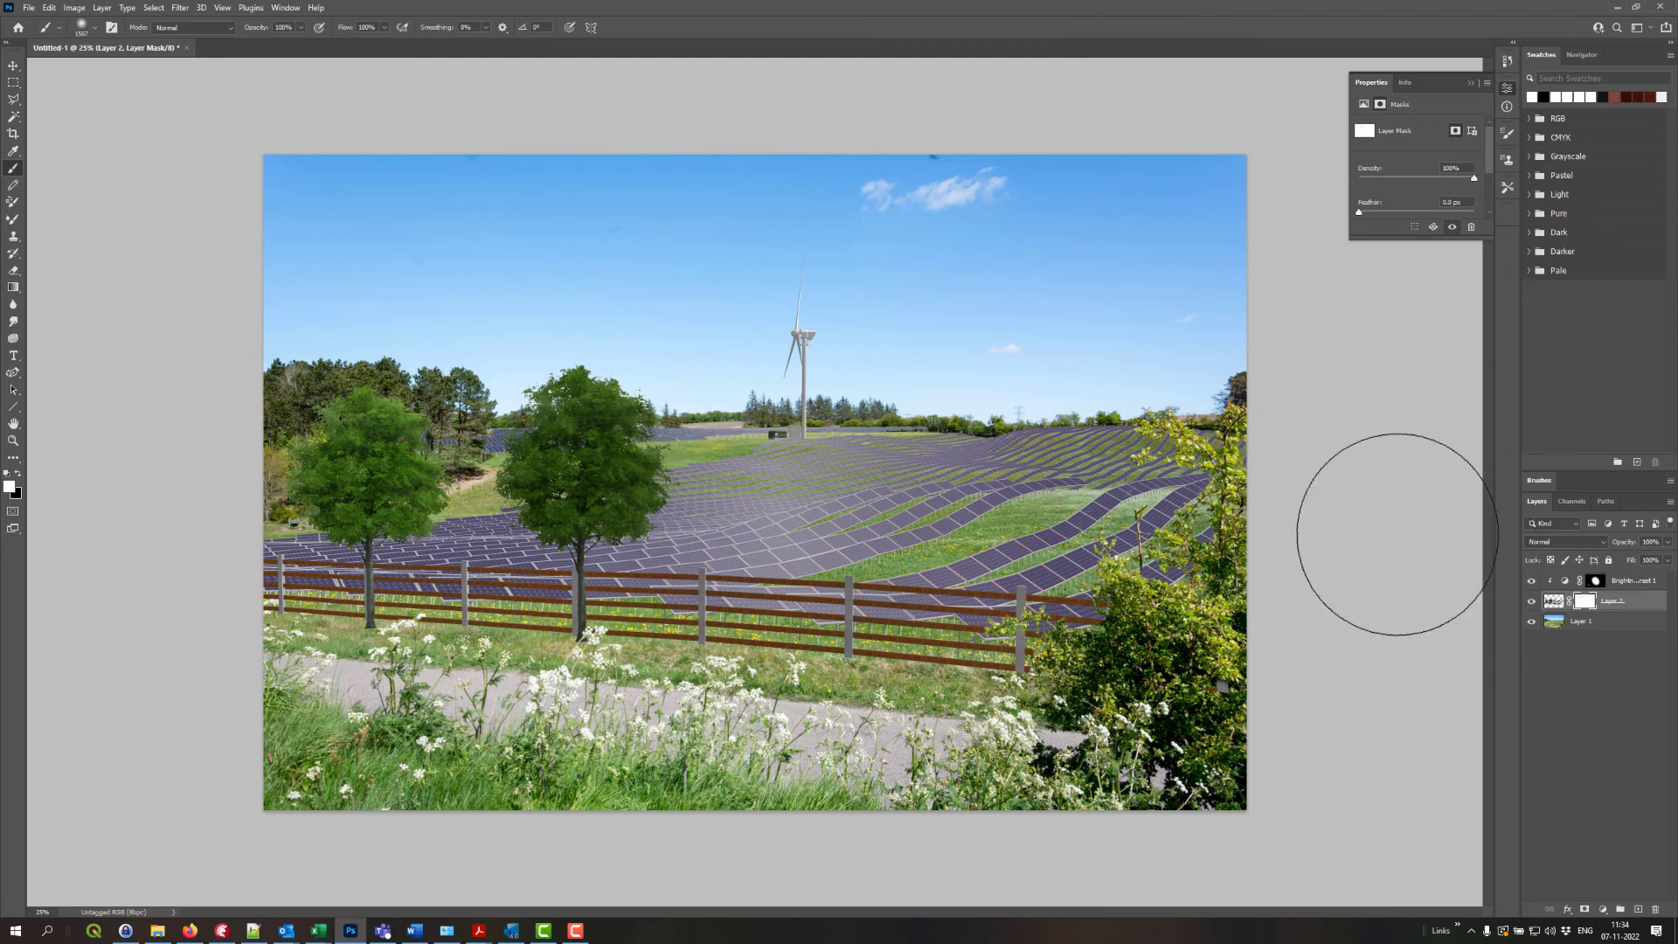